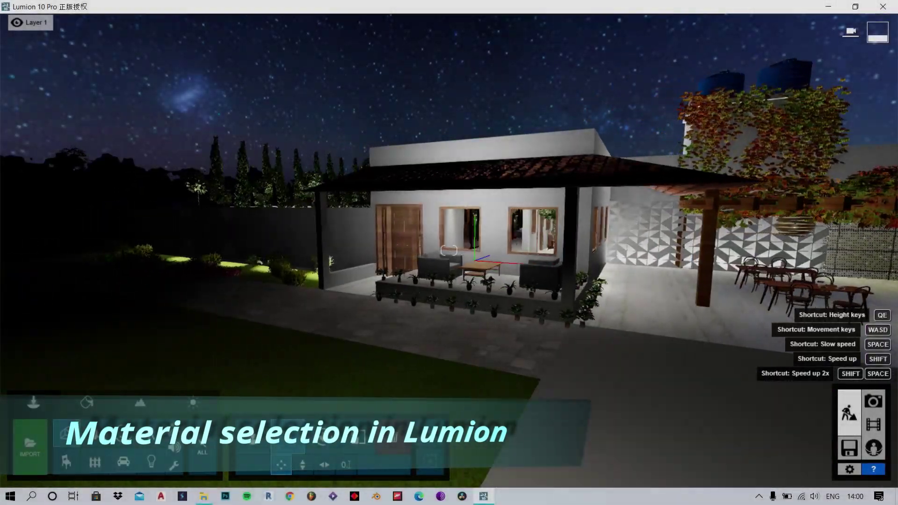
Open the marble floor surface inside the living room for material editing
key(a)
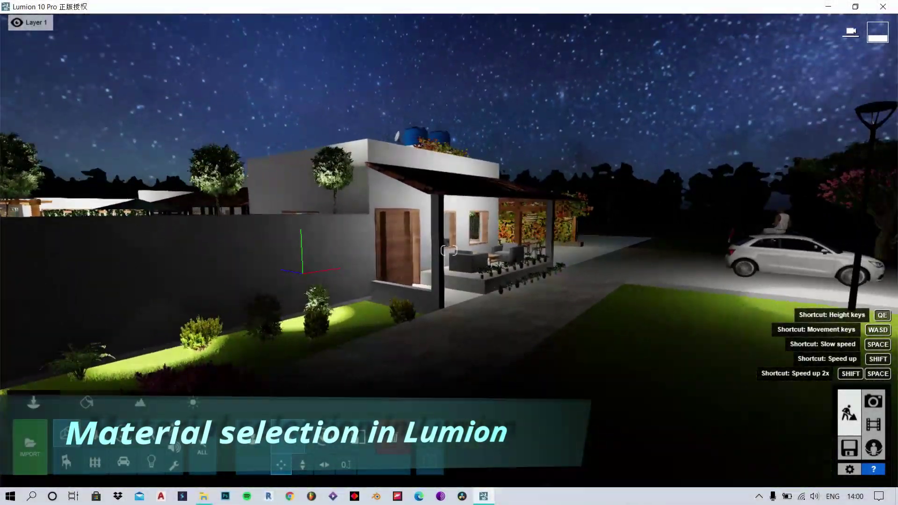
key(w)
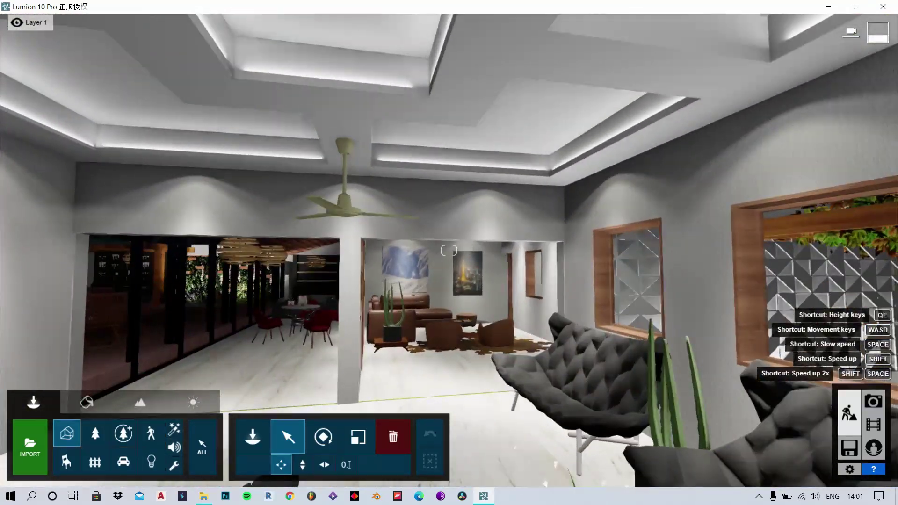
right_drag(449, 250, 730, 283)
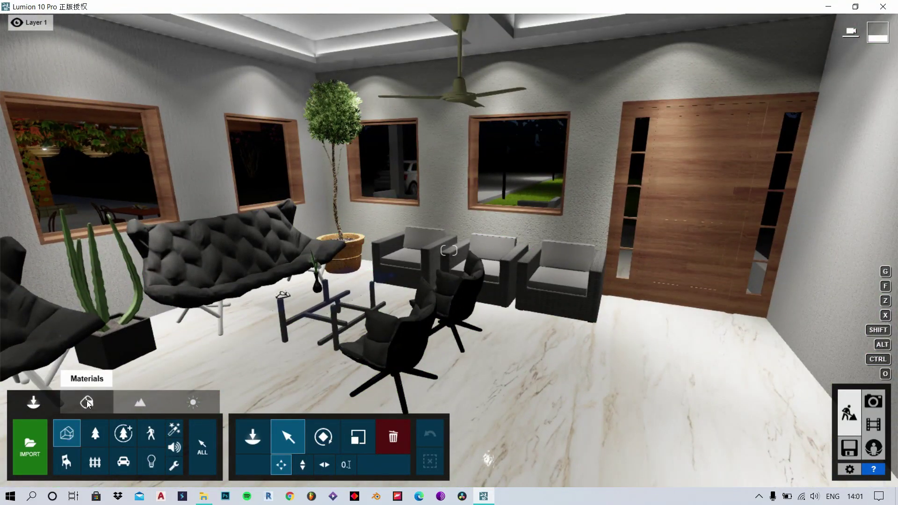
click(86, 401)
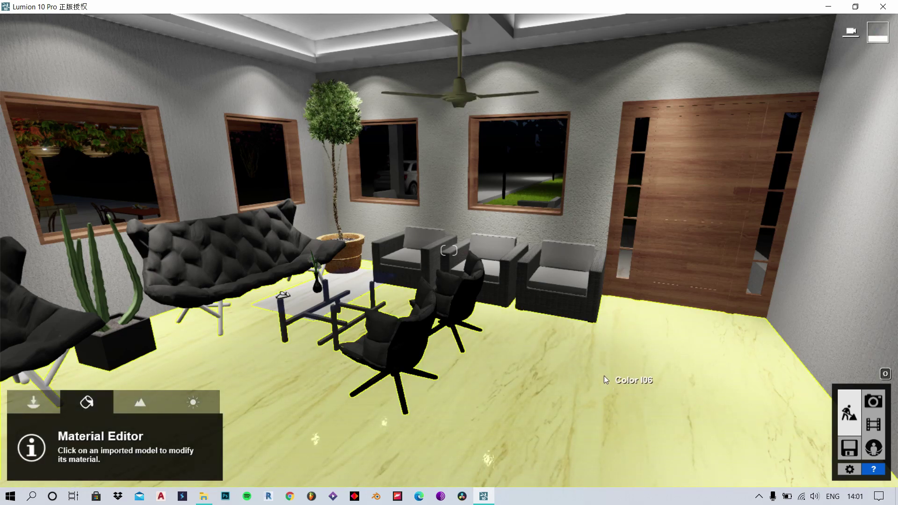
click(567, 380)
Select the living room's wall surface and open the material library to choose a replacement from the Various category
right_drag(567, 380, 381, 348)
right_drag(473, 369, 426, 335)
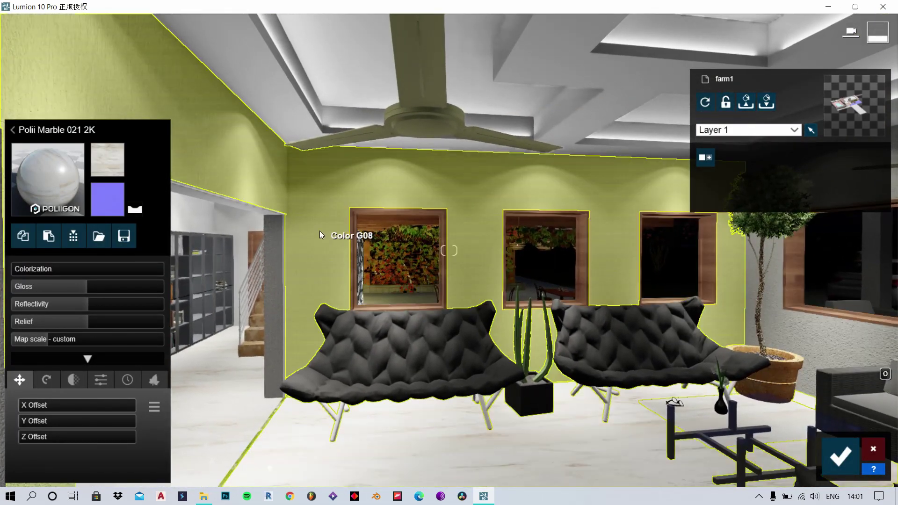
click(319, 231)
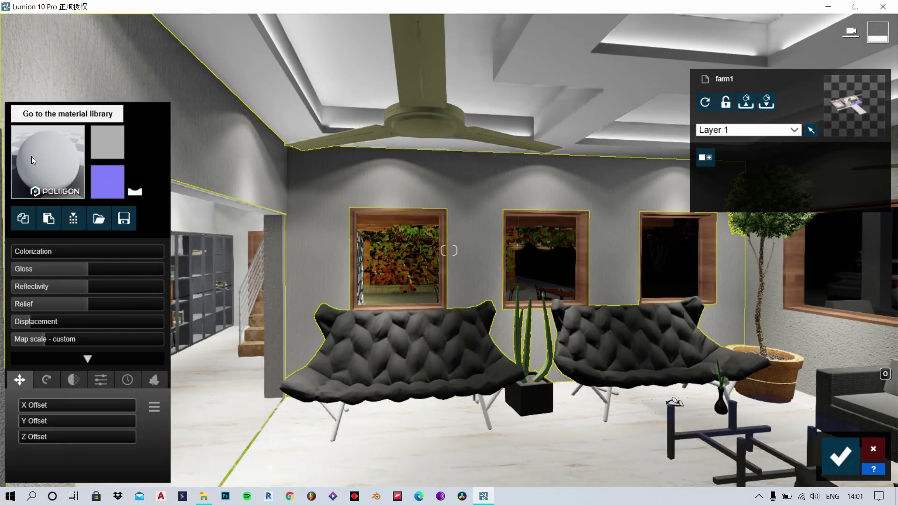
click(52, 164)
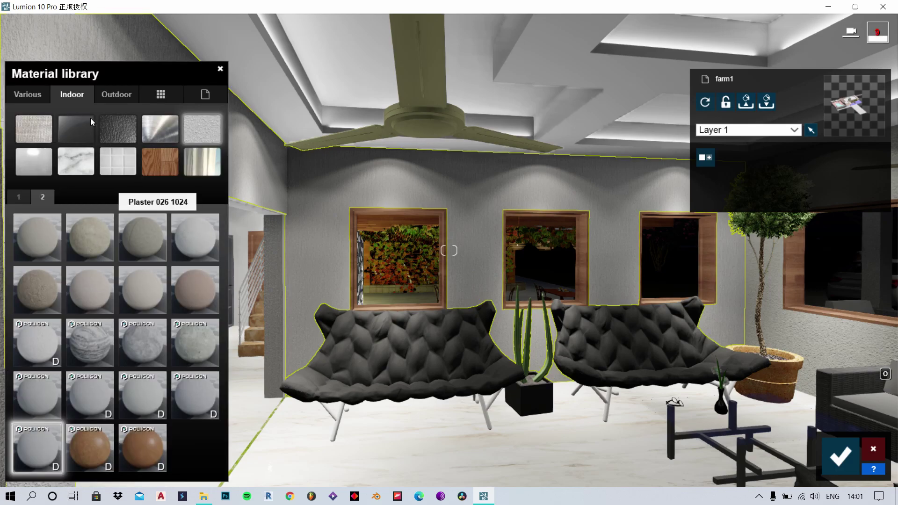
click(113, 93)
click(29, 94)
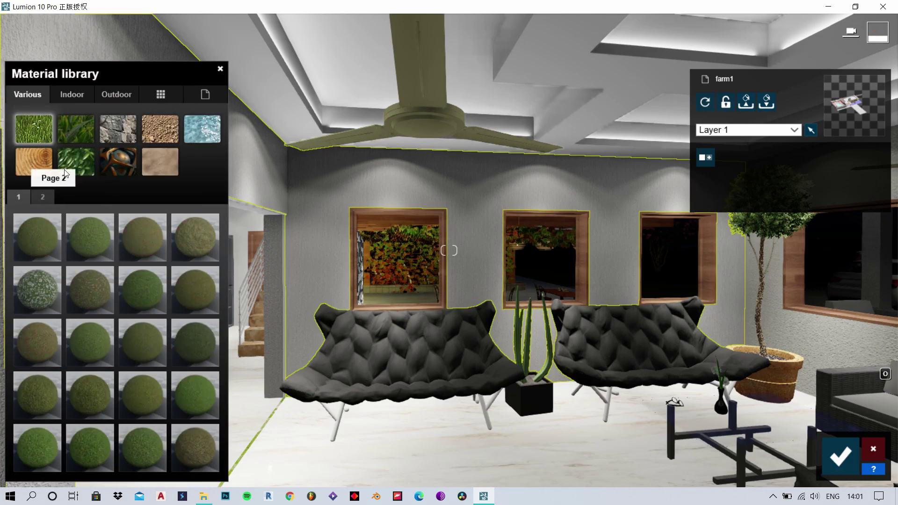
Try several landscape grass materials, including Circular Grass 01 and Checkerboard Grass 02, on the living room walls
click(85, 133)
click(198, 248)
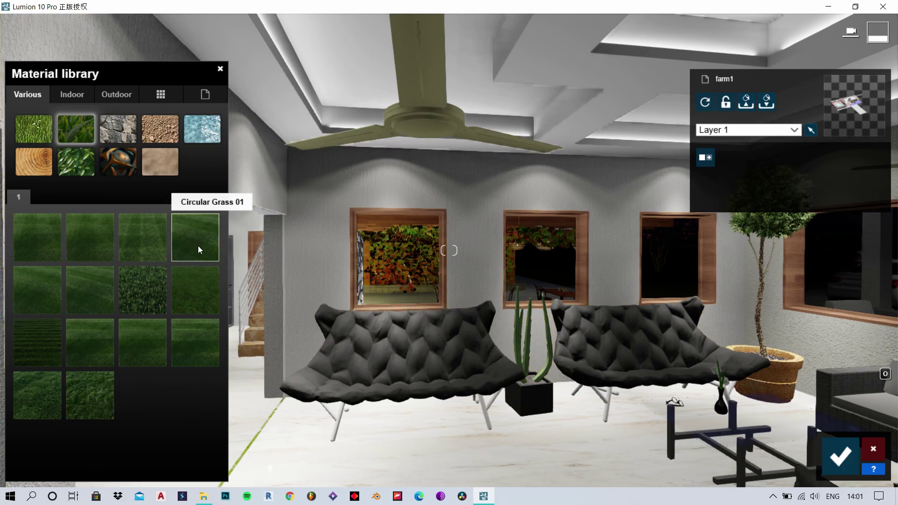
click(96, 302)
key(s)
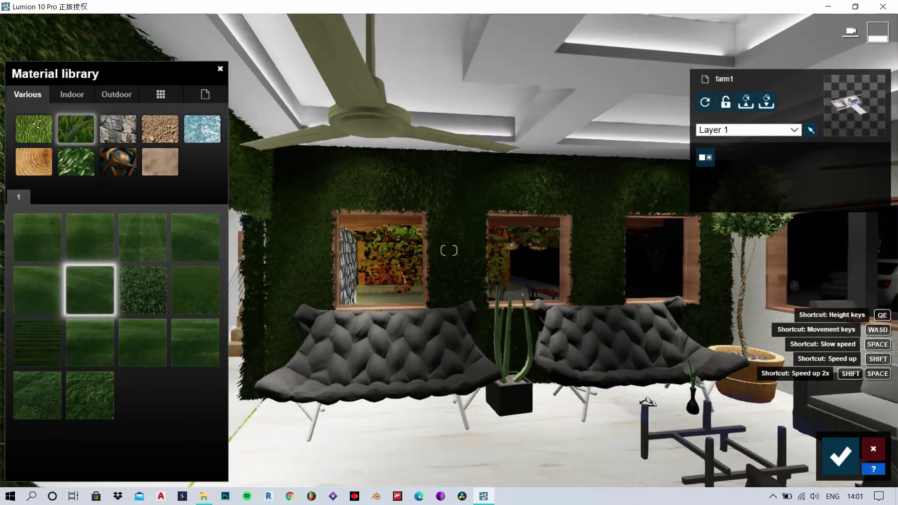
right_drag(449, 252, 253, 252)
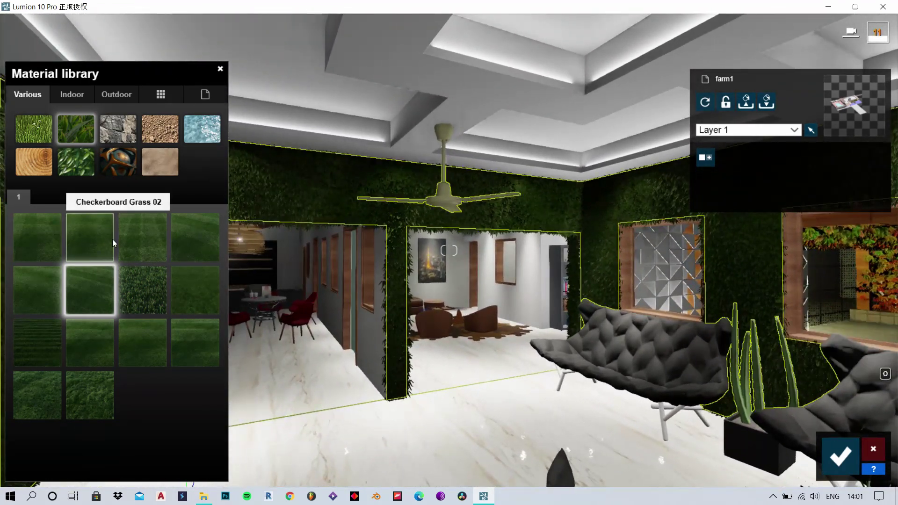
click(112, 239)
click(153, 341)
Try a few indoor stone materials and the beige Leather 008 1024 on the living room walls
click(80, 98)
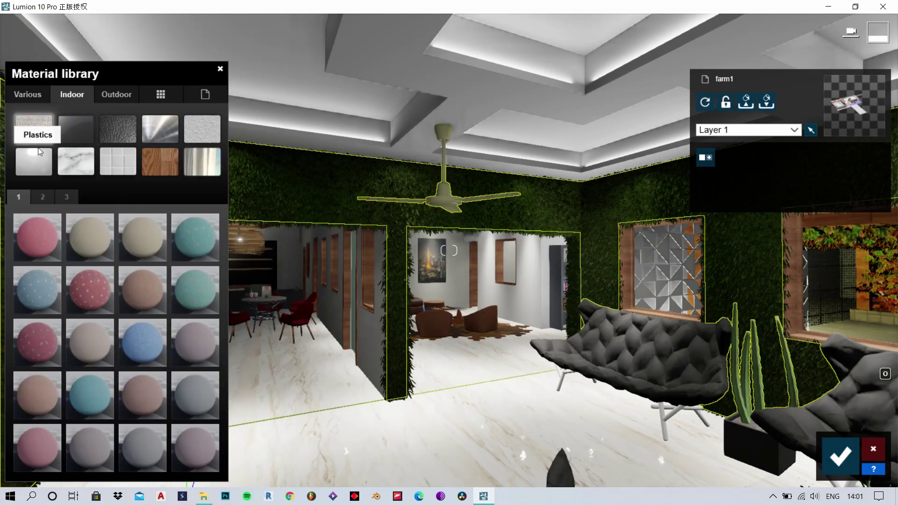
click(76, 161)
click(144, 347)
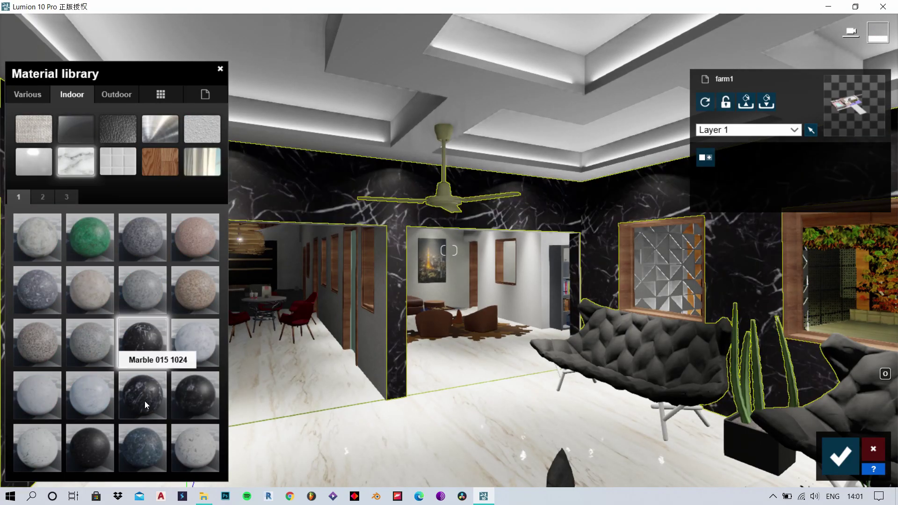
click(139, 445)
click(195, 237)
click(119, 129)
click(142, 289)
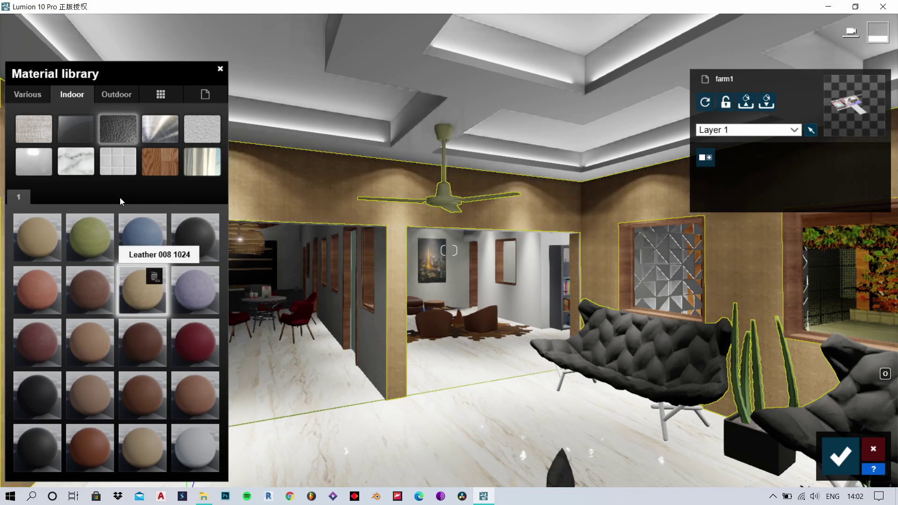
Try the last outdoor plaster material on the living room walls
click(108, 94)
click(201, 125)
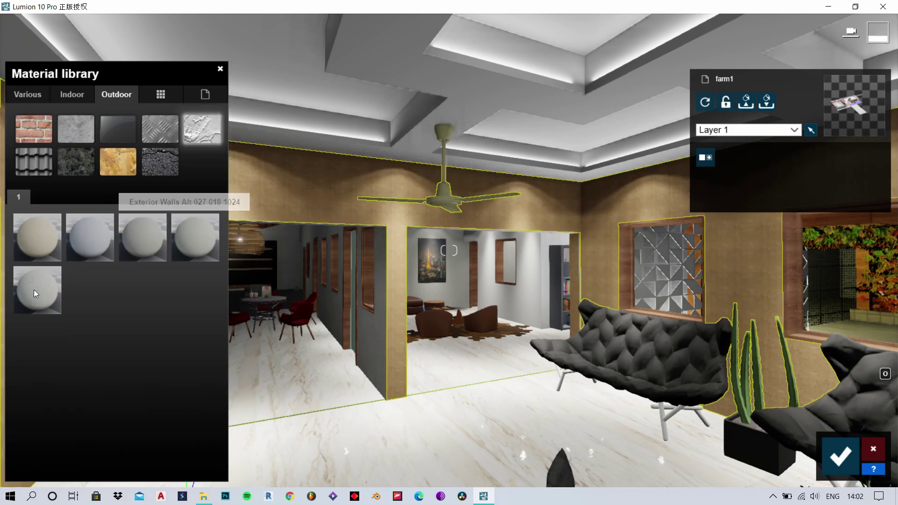
click(37, 290)
Try indoor plaster materials on the living room walls, including Polii Stucco 02 2k
click(65, 97)
click(202, 128)
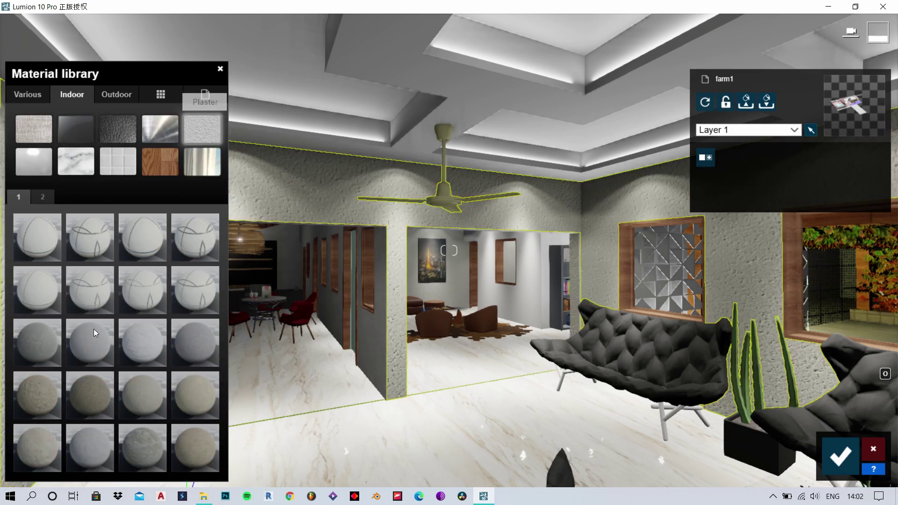
click(135, 338)
click(43, 195)
click(104, 398)
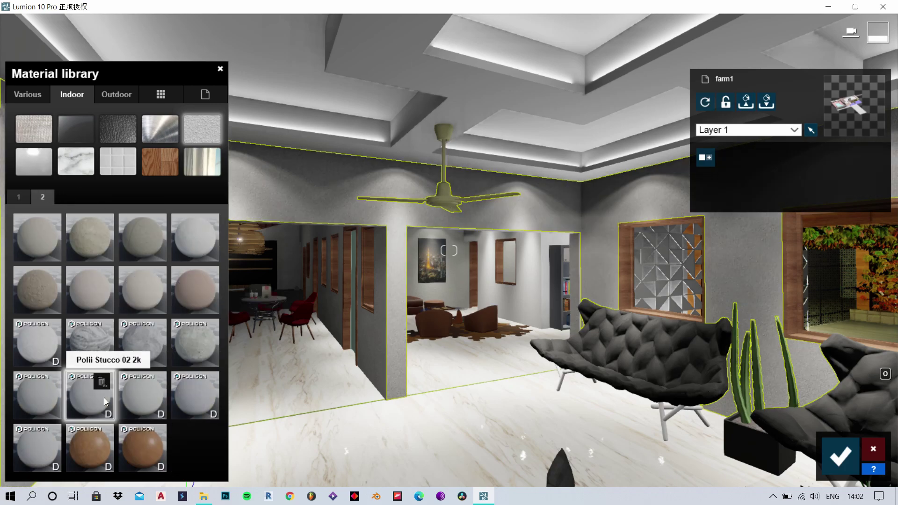
right_drag(379, 347, 449, 384)
Compare another Poliigon plaster and apply Polii Stucco 04 2k to the living room walls
click(38, 345)
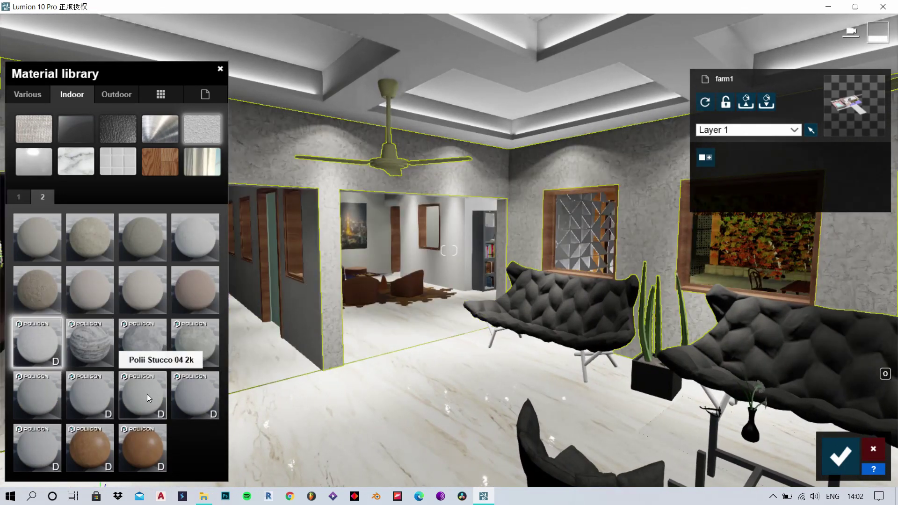
click(147, 394)
right_drag(319, 365, 449, 346)
right_drag(419, 393, 363, 356)
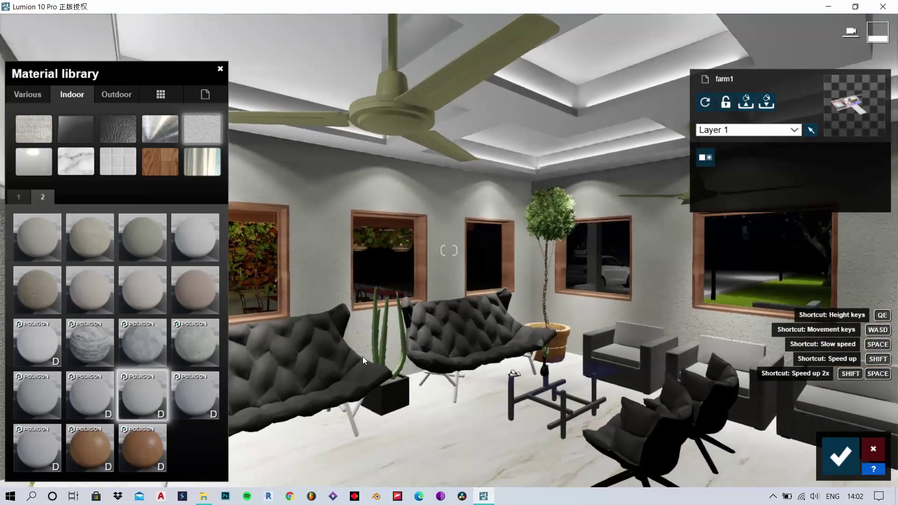
Select the window frames and examine the indoor wood materials in the library, then return to their material settings
click(290, 281)
click(59, 168)
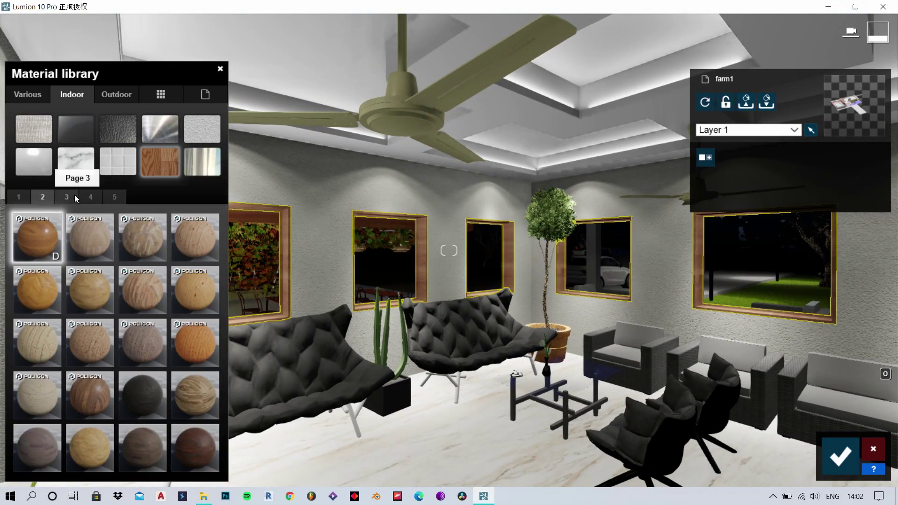
click(17, 196)
click(220, 69)
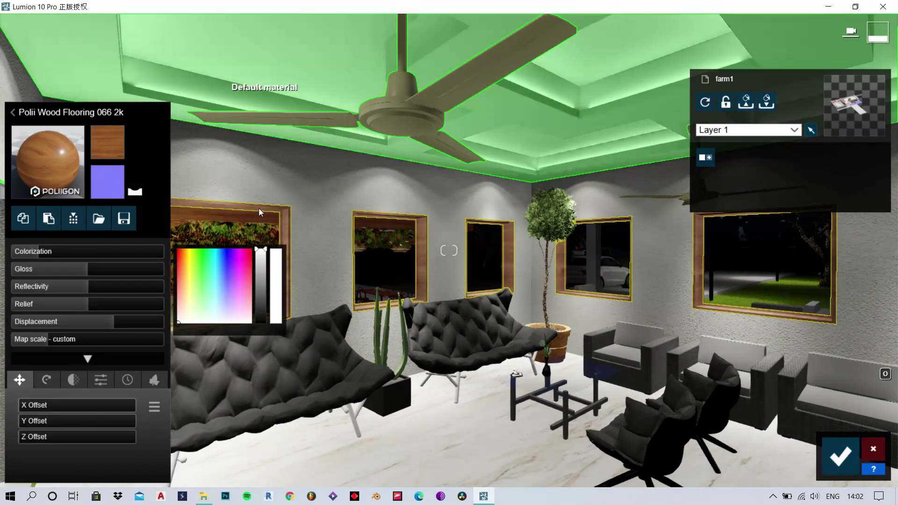
Select the outdoor pool's water surface and open the water materials in the library
right_drag(259, 209, 28, 222)
key(w)
key(w)
right_drag(449, 251, 409, 353)
click(527, 330)
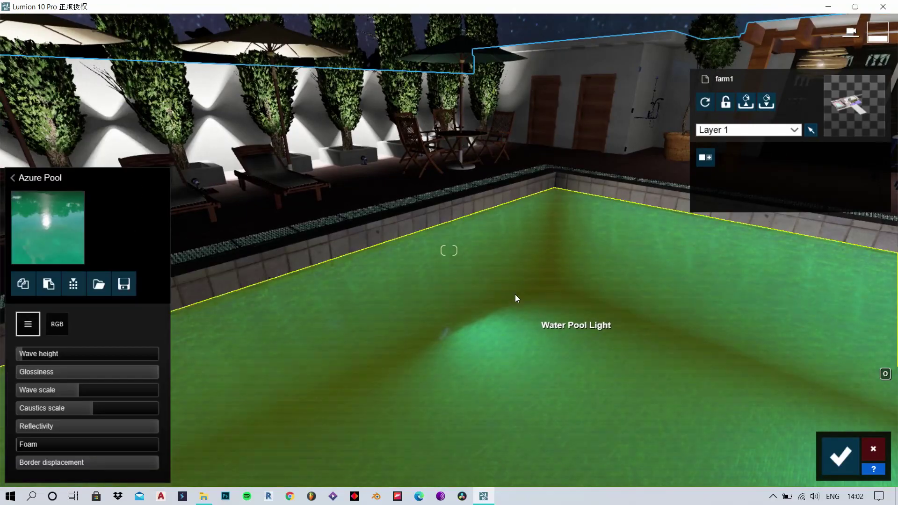
key(s)
click(64, 243)
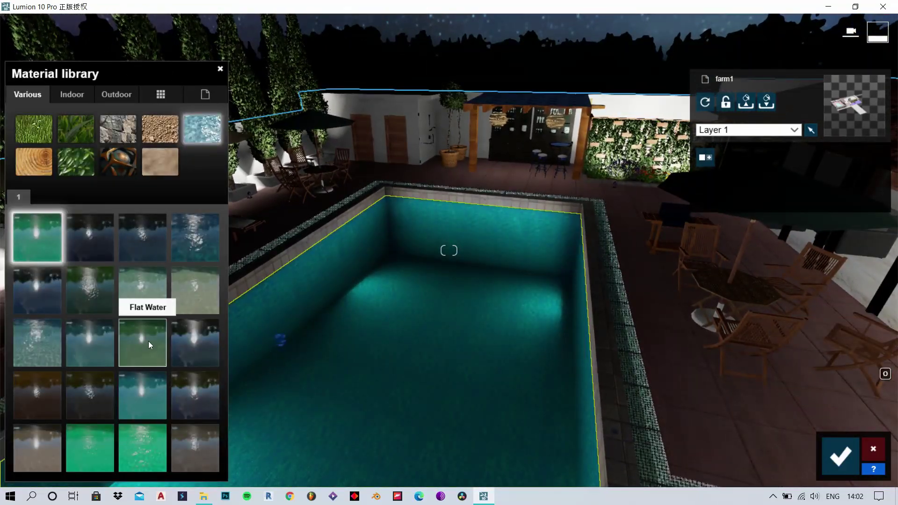
Try several other library water materials on the pool and return it to Azure Pool
click(152, 282)
click(147, 437)
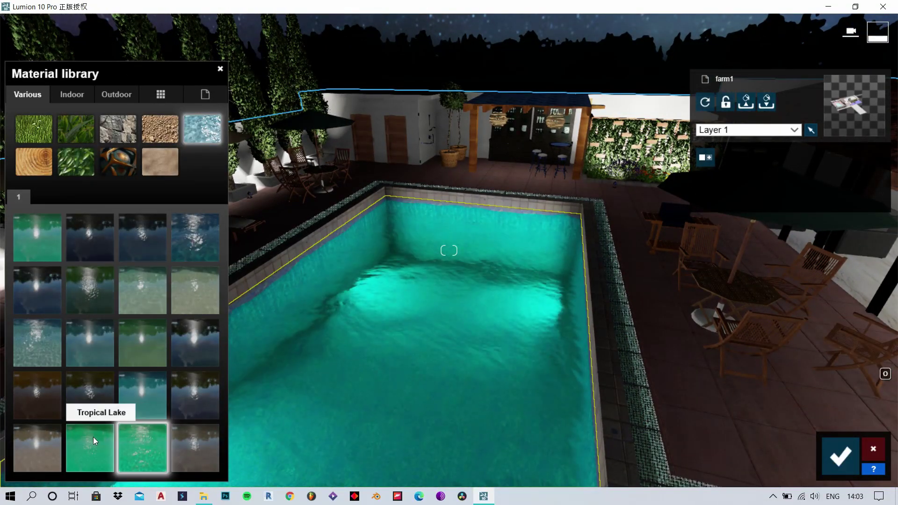
click(37, 238)
click(143, 395)
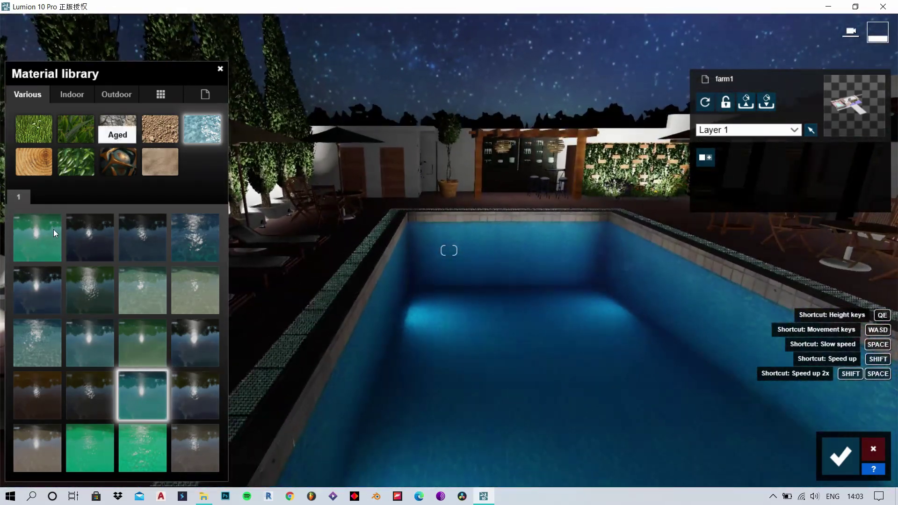
click(54, 229)
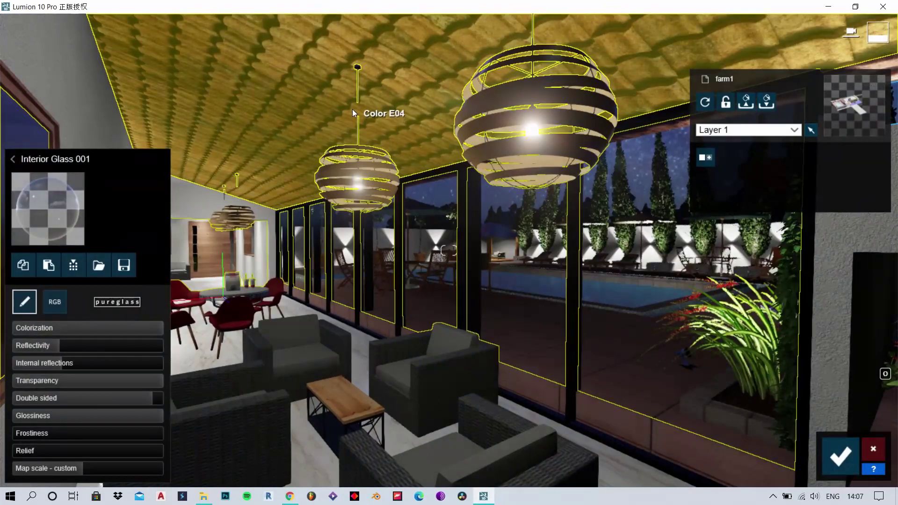
Replace the lounge ceiling's roof-tile material with the indoor stone material Polii Marble 011 2K
click(352, 108)
click(45, 181)
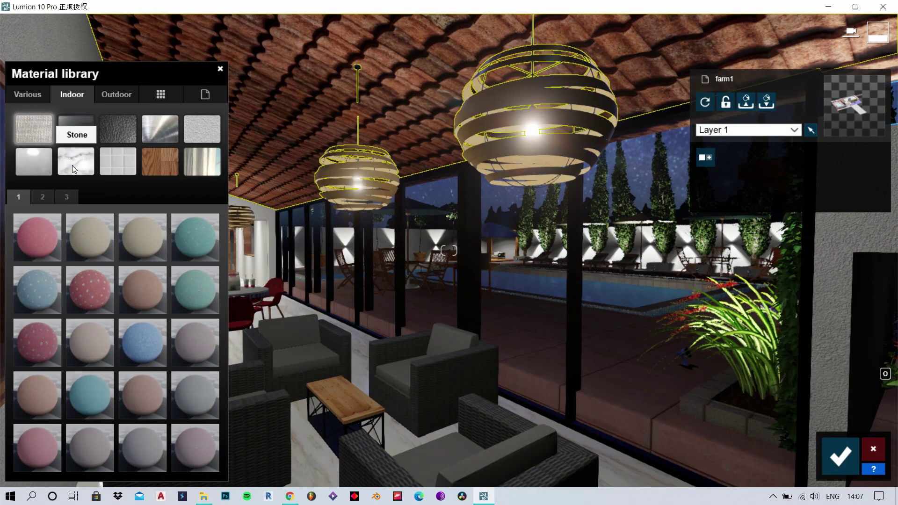
click(72, 165)
click(42, 197)
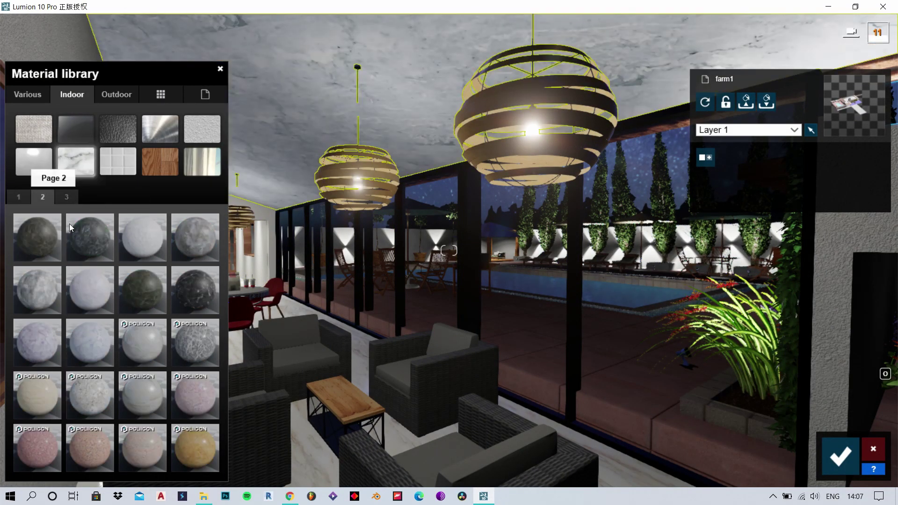
click(108, 334)
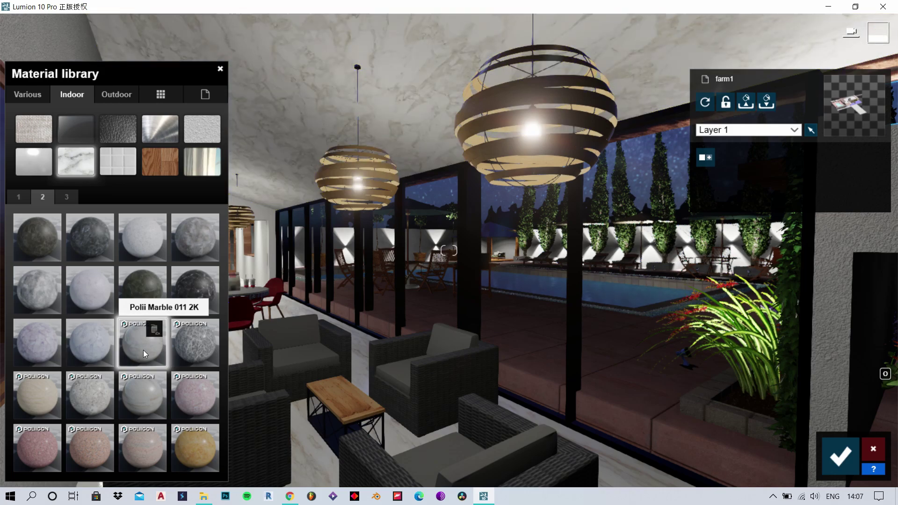
click(143, 349)
Try tinting the ceiling marble by raising its colorization and picking different colours
drag(21, 271, 113, 270)
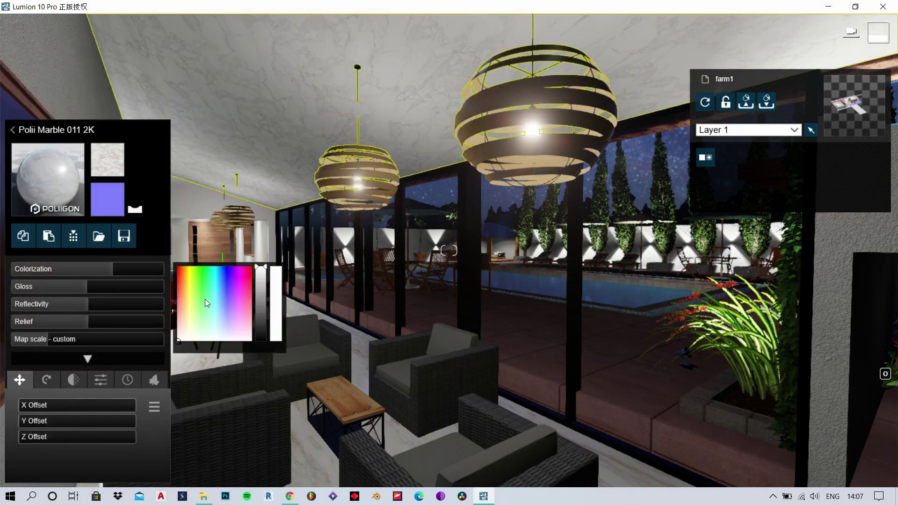
click(204, 283)
click(223, 290)
drag(200, 309, 180, 341)
Remove the ceiling marble's colorization, raise gloss and reflectivity, set relief to 0.8 and slightly increase the map scale
drag(89, 271, 100, 309)
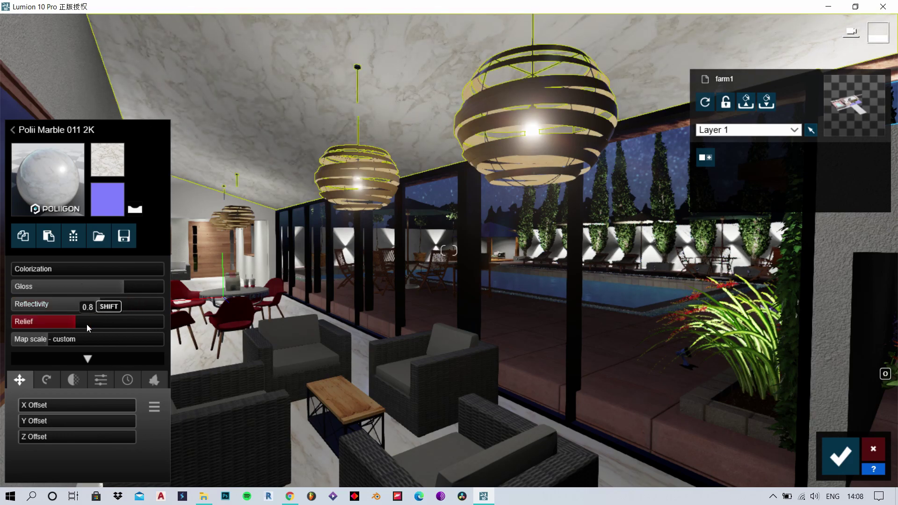
mouse_move(49, 343)
mouse_down()
mouse_move(63, 339)
mouse_move(35, 347)
mouse_move(53, 344)
mouse_up()
Try out the offset, heading and waxiness adjustments on the lounge ceiling's marble
drag(47, 404, 62, 350)
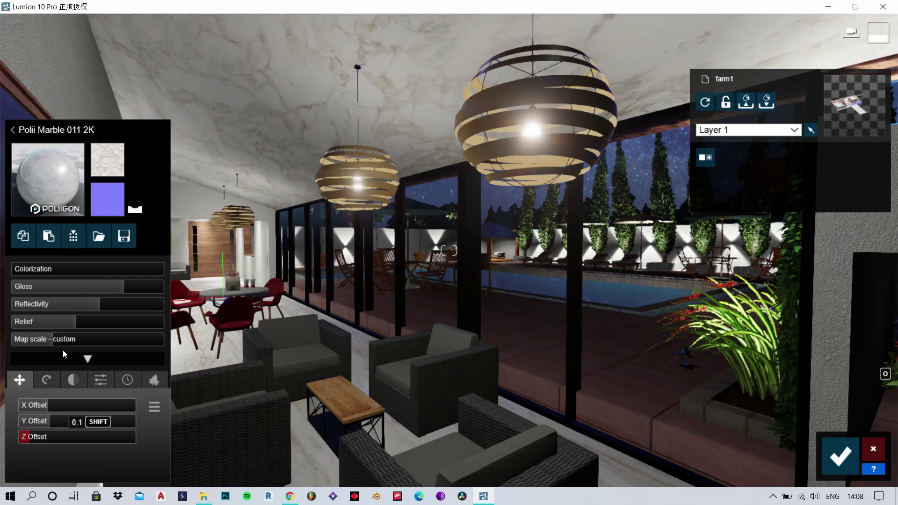
drag(41, 405, 2, 408)
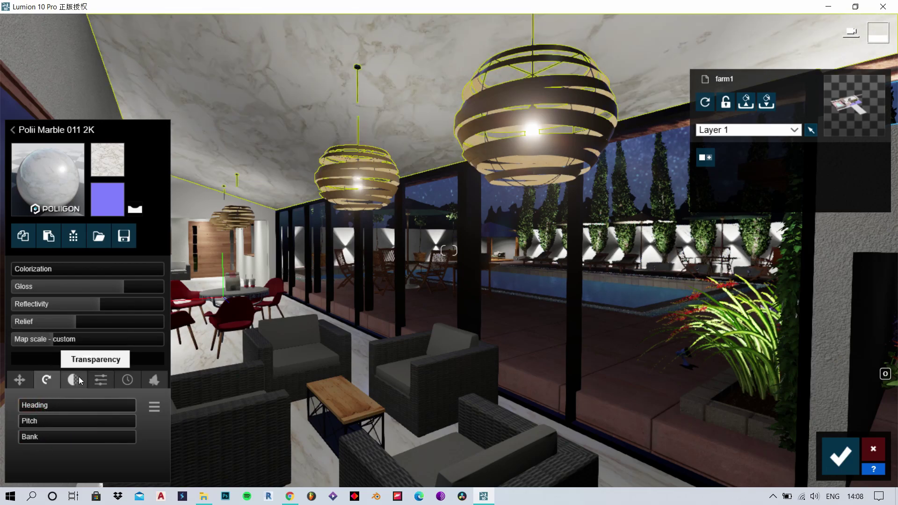
drag(97, 403, 30, 404)
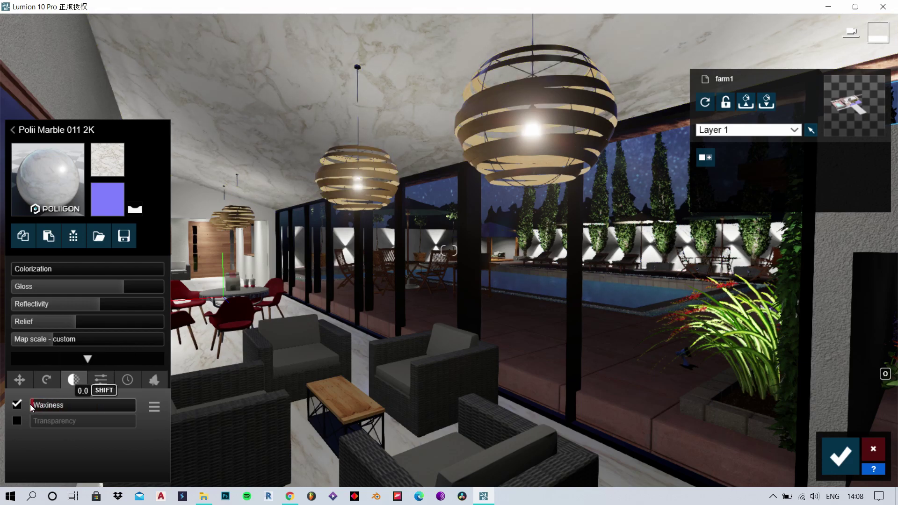
Try making the ceiling marble glow with an emissive value of about 13.9, and reset the emissive and heading to zero
click(108, 378)
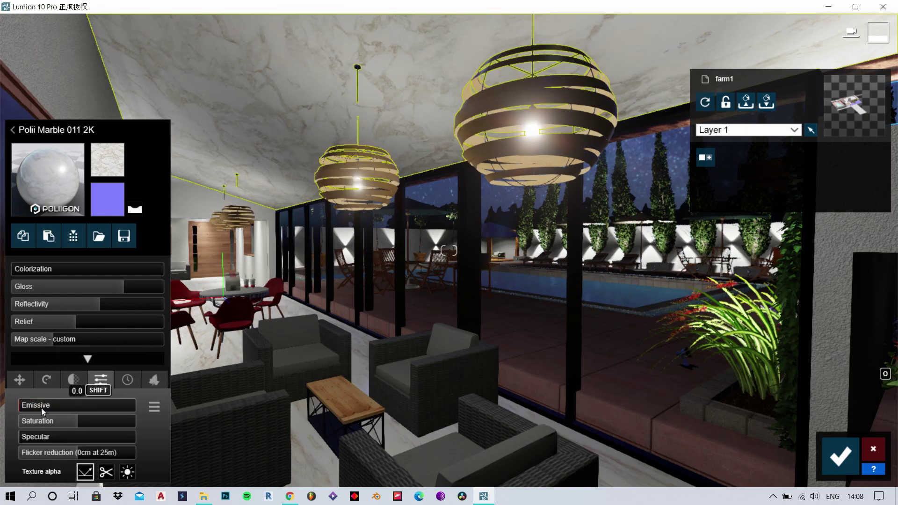
drag(44, 407, 68, 407)
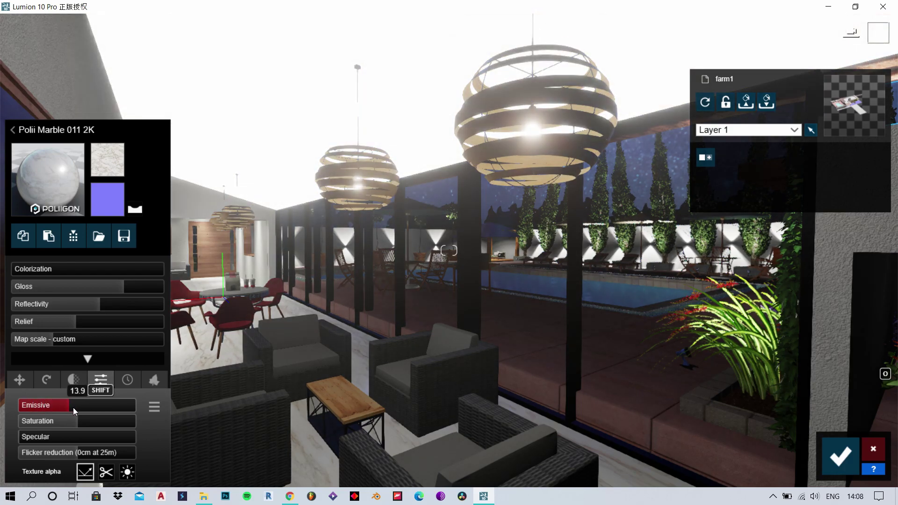
right_drag(293, 251, 340, 239)
key(s)
key(w)
key(s)
drag(63, 405, 18, 410)
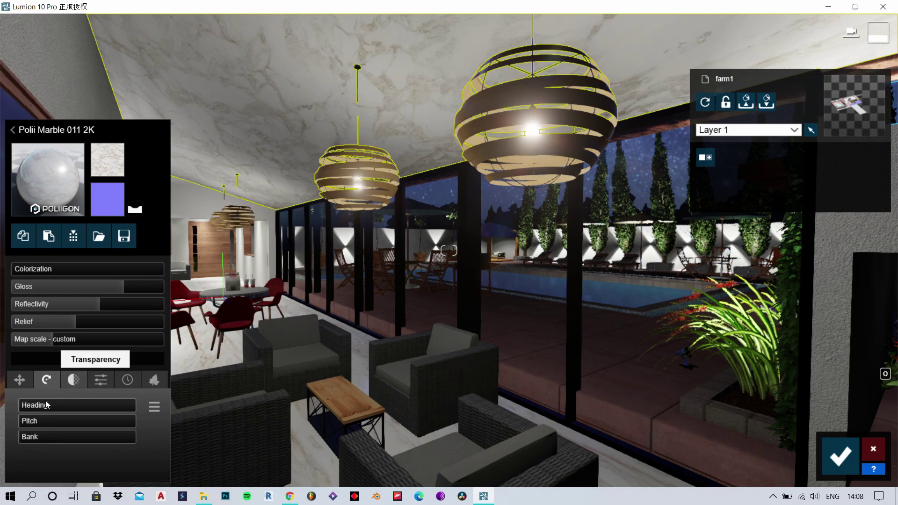
drag(45, 402, 20, 408)
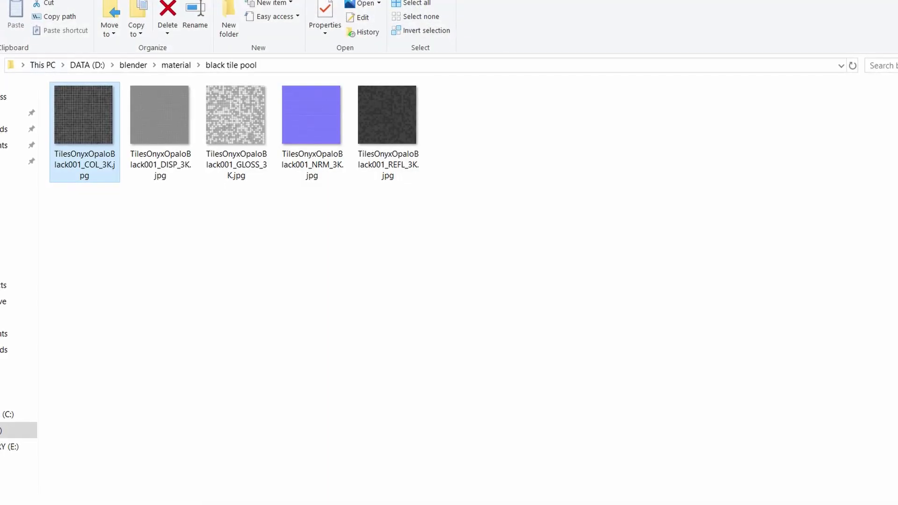
In File Explorer, open the forest material folder and look through the GroundForest003 texture map images
key(BackSpace)
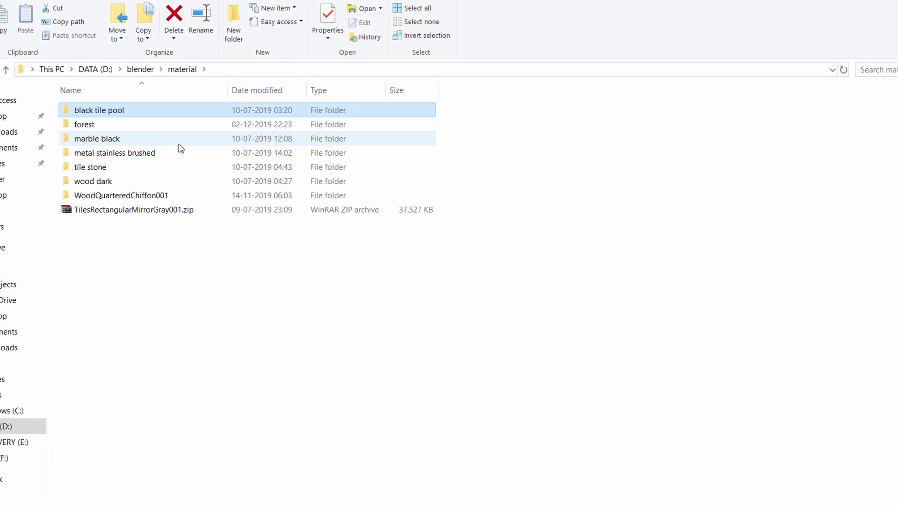
double_click(177, 127)
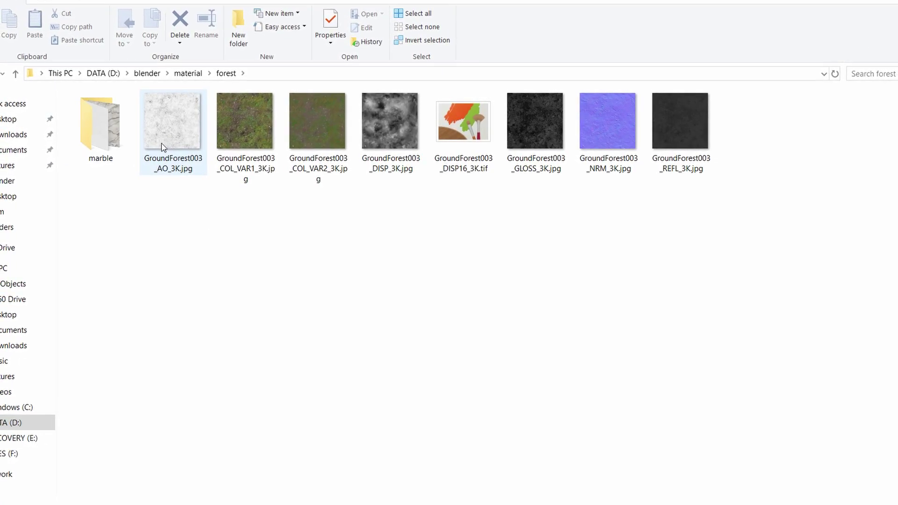
double_click(162, 144)
key(Right)
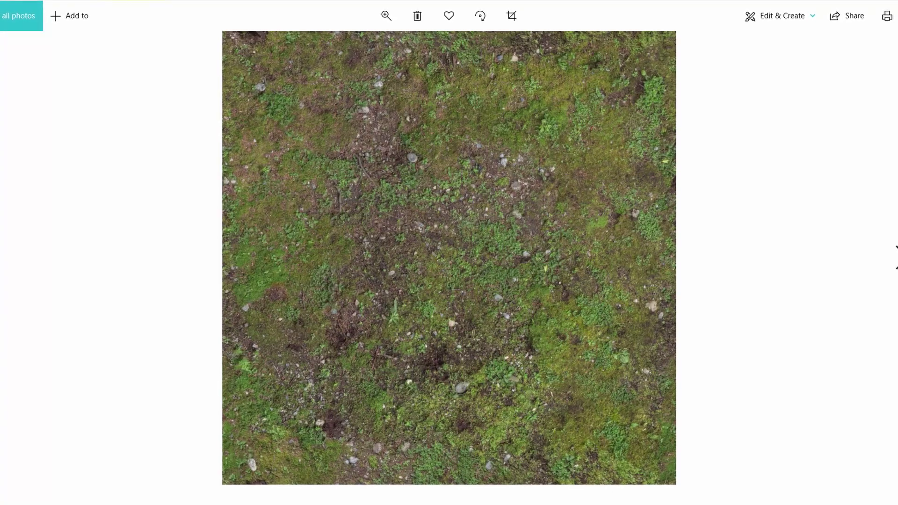
key(Right)
key(Right)
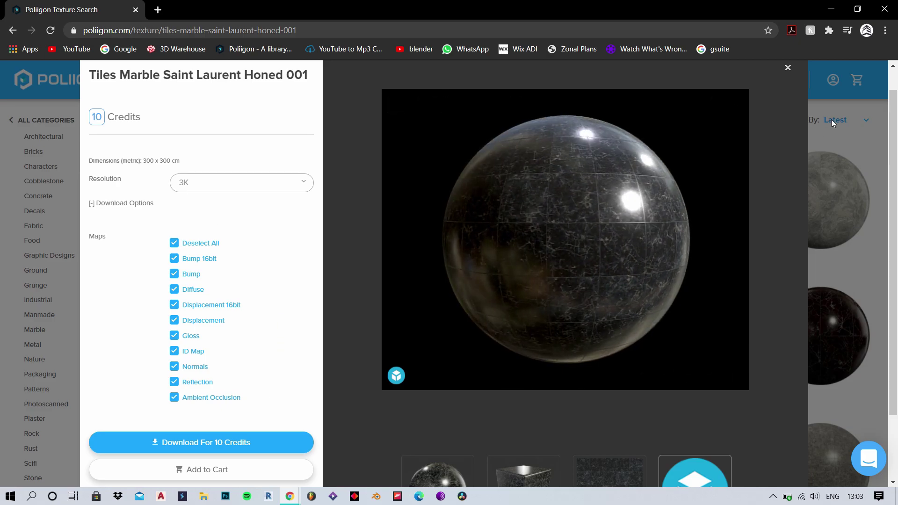
Browse Poliigon's full texture catalogue in the browser and examine the download options of the free mid-century pebbles upholstery fabric
click(792, 69)
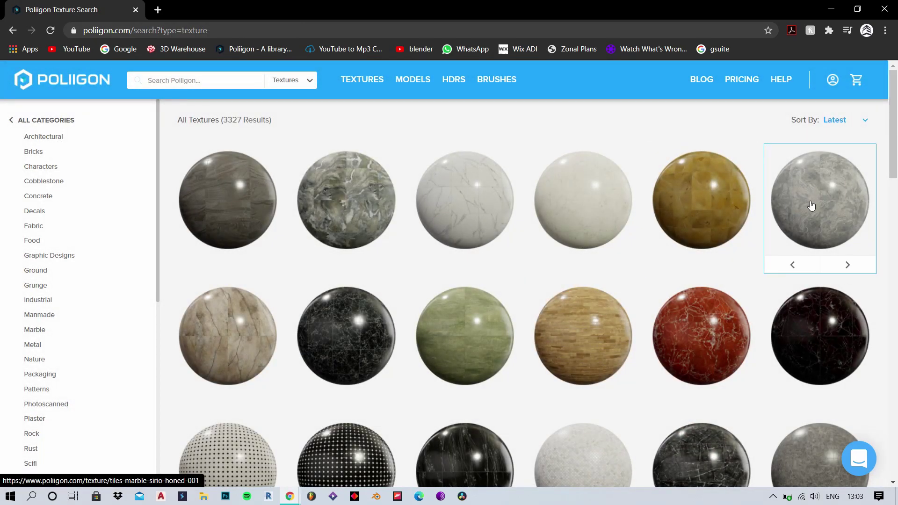
drag(893, 124, 897, 314)
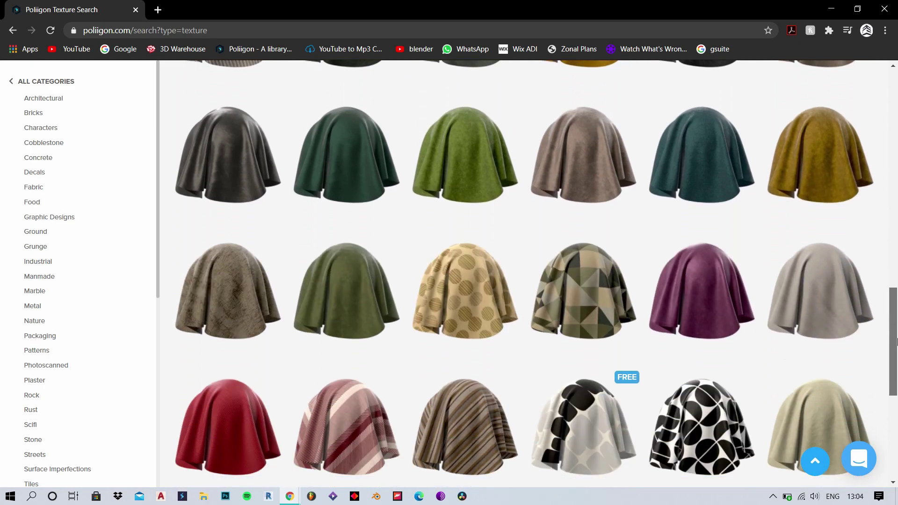
drag(896, 342, 896, 386)
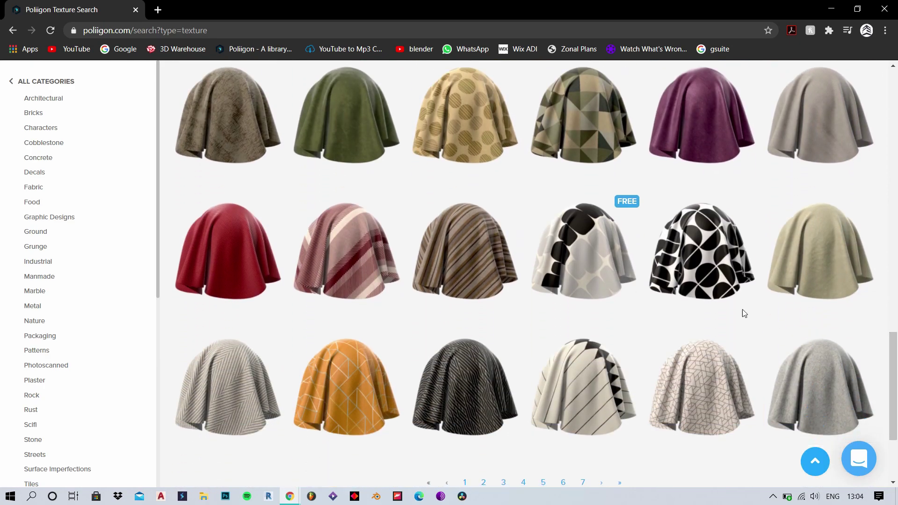
click(589, 237)
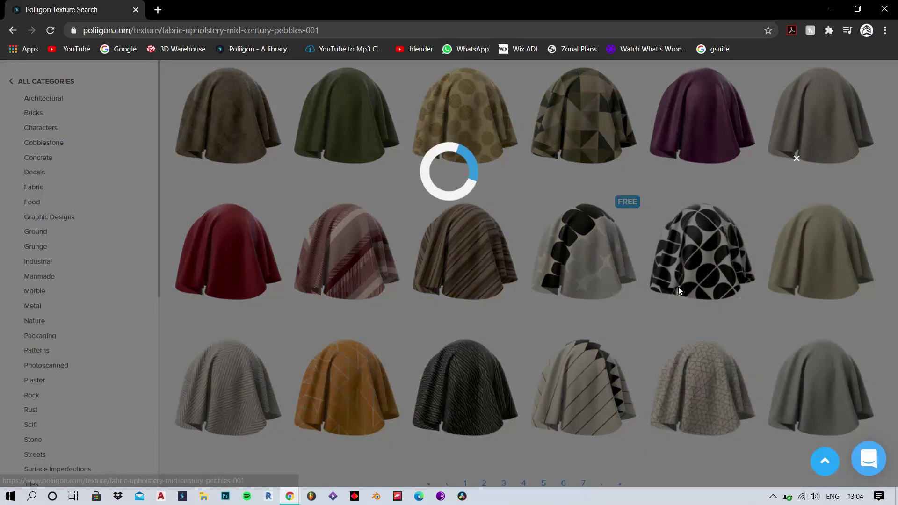
scroll(262, 290, down, 3)
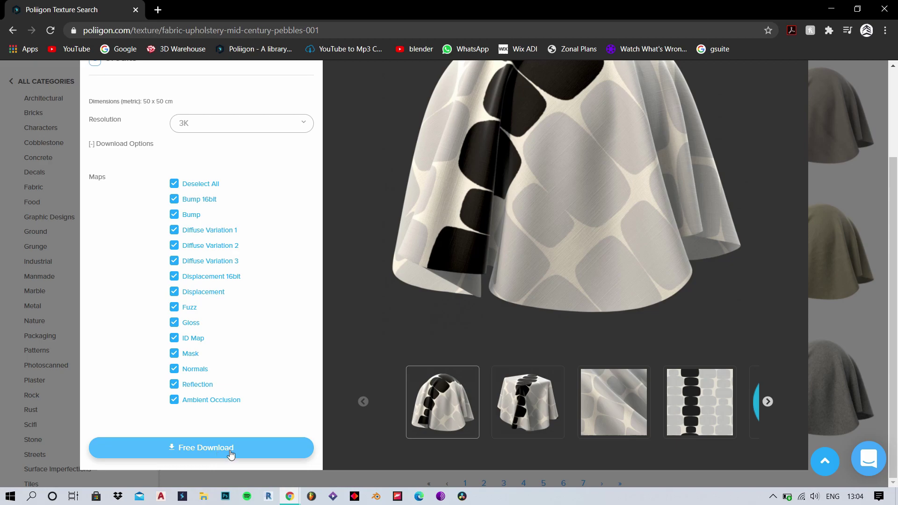
click(852, 120)
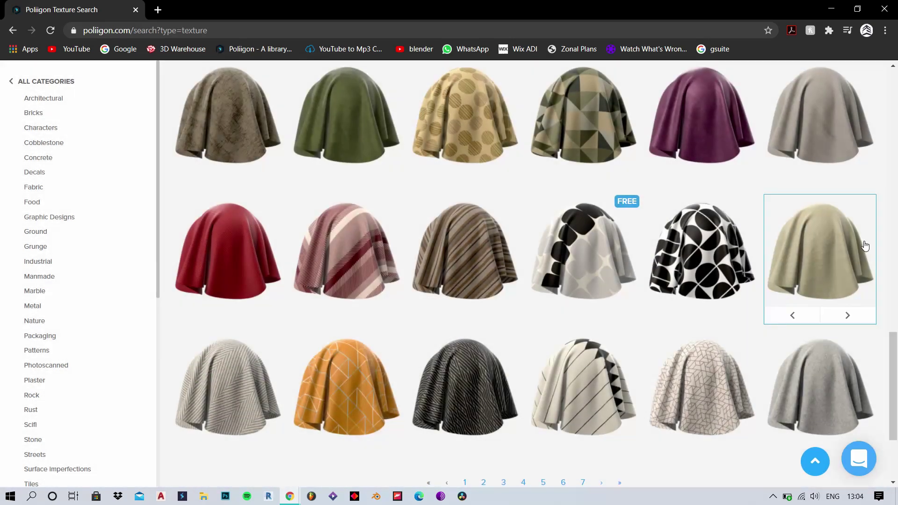
drag(893, 353, 894, 89)
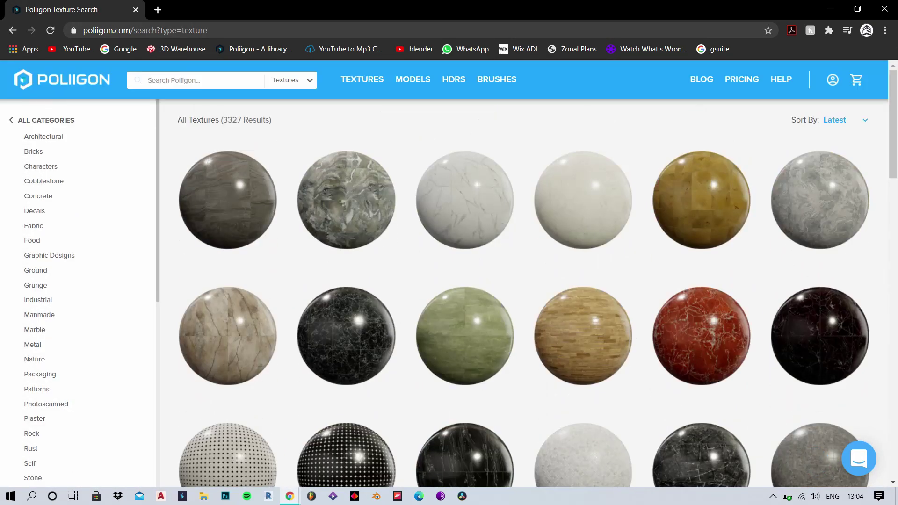
Filter the Poliigon textures to the Architectural category and look through them
click(41, 140)
scroll(551, 311, down, 10)
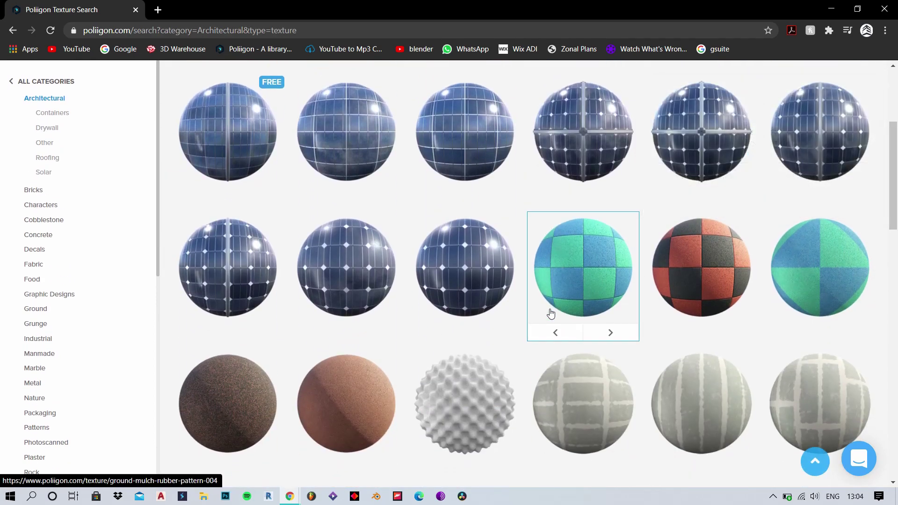
scroll(551, 312, down, 15)
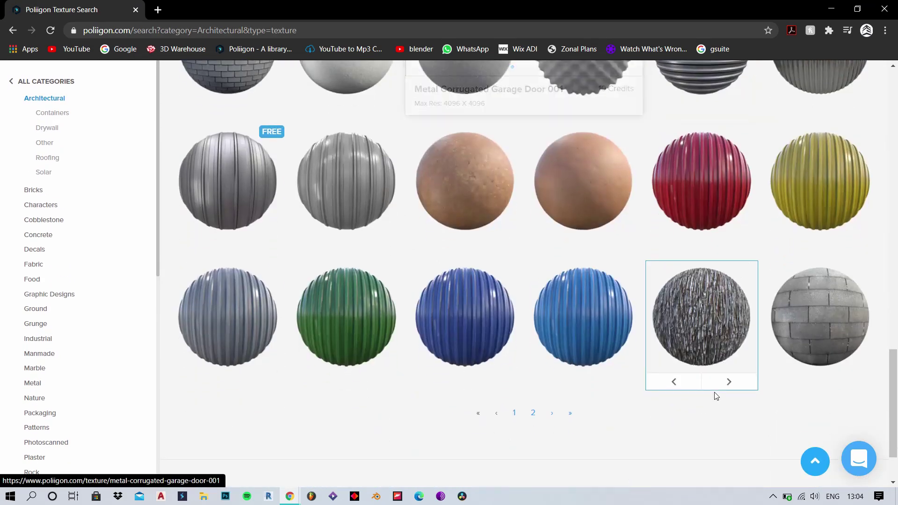
drag(897, 394, 896, 304)
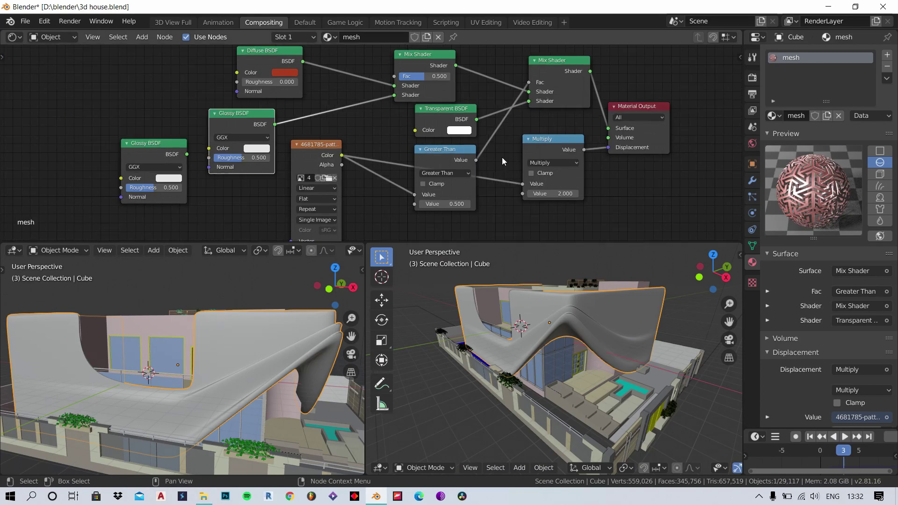
Switch to Blender and examine the shader node network of the house's mesh material
scroll(502, 157, up, 2)
middle_drag(421, 149, 522, 184)
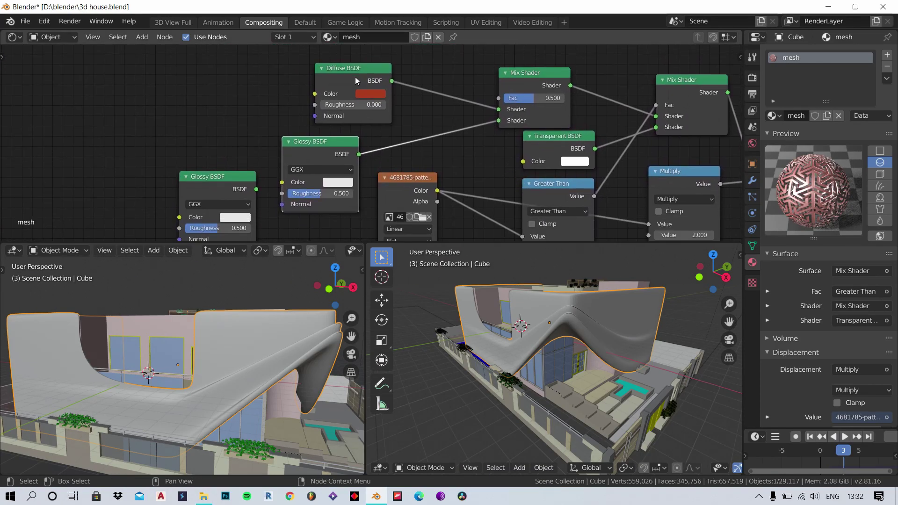
scroll(453, 186, down, 2)
middle_drag(454, 186, 374, 155)
middle_drag(646, 140, 582, 134)
scroll(564, 130, up, 2)
scroll(554, 167, down, 3)
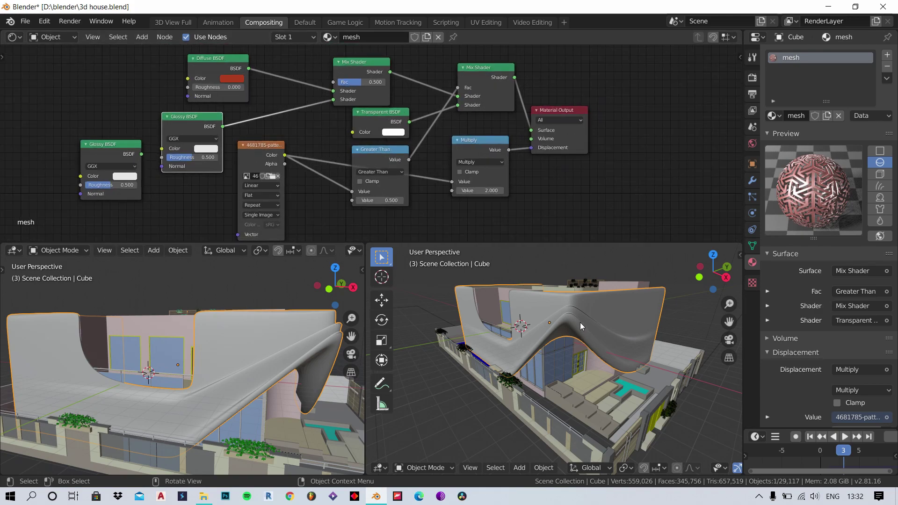
Switch the selected facade to Texture Paint mode and examine its mesh pattern in the viewport
click(42, 254)
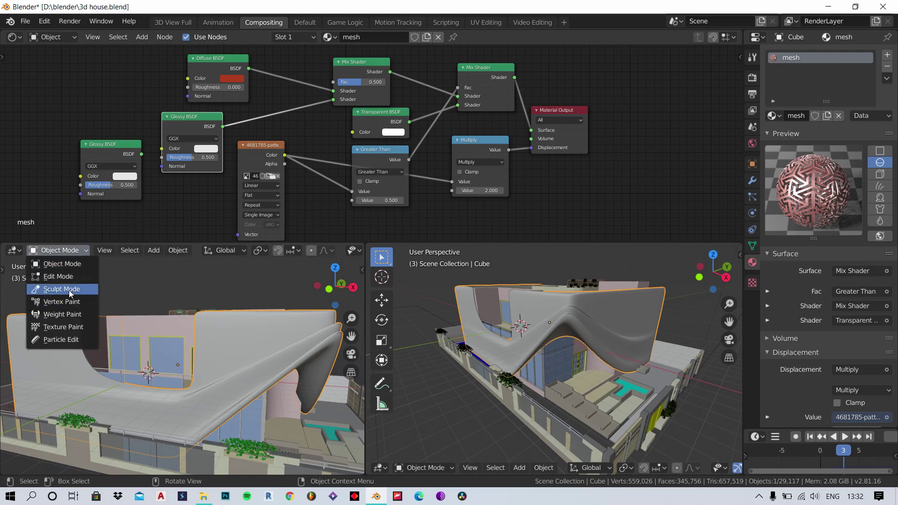
click(60, 327)
scroll(566, 363, up, 5)
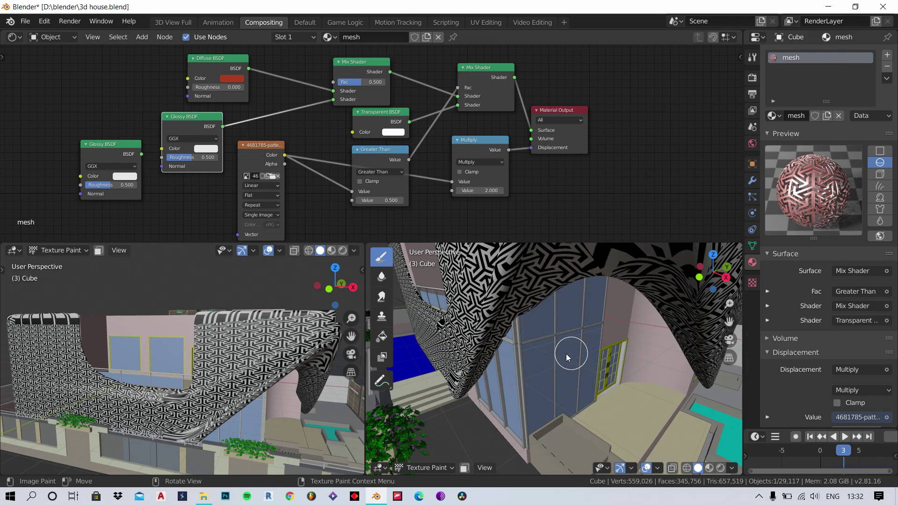
scroll(543, 357, down, 8)
scroll(553, 361, up, 5)
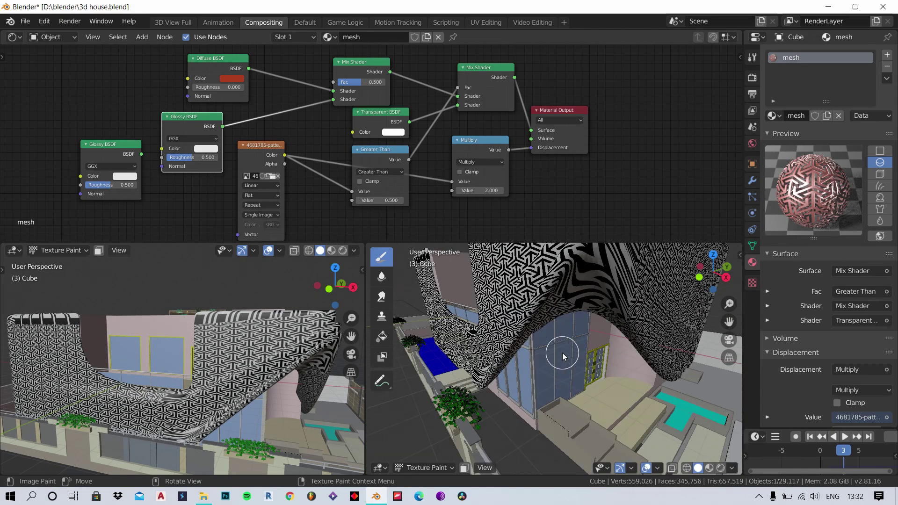
mouse_move(562, 353)
middle_down()
mouse_move(593, 356)
mouse_move(548, 344)
middle_up()
scroll(592, 356, down, 8)
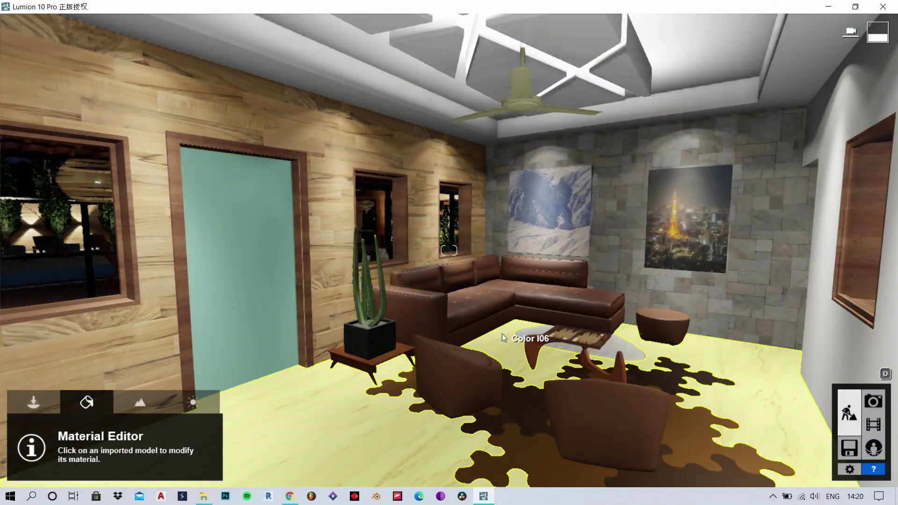
Switch to Lumion, look through the indoor and outdoor library materials for the living room's wooden wall, and save the materials
right_drag(501, 333, 547, 333)
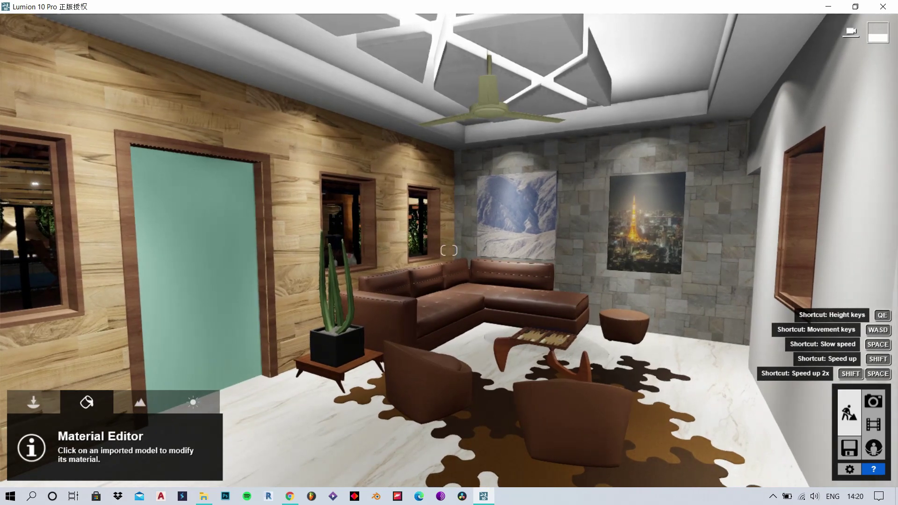
right_drag(351, 262, 339, 262)
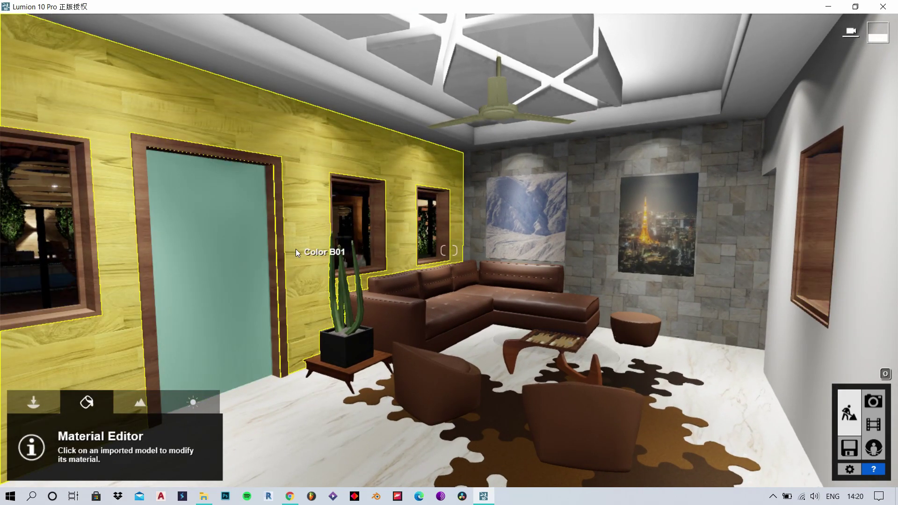
click(295, 252)
click(62, 148)
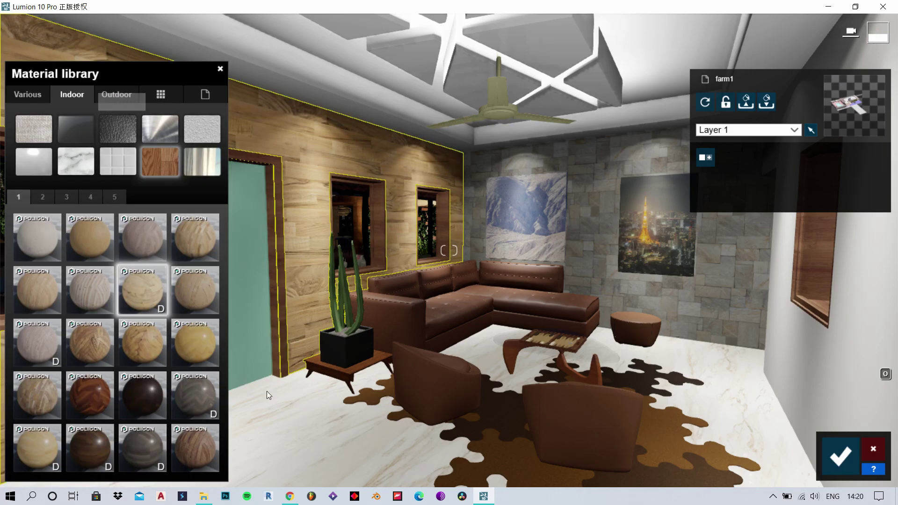
click(115, 95)
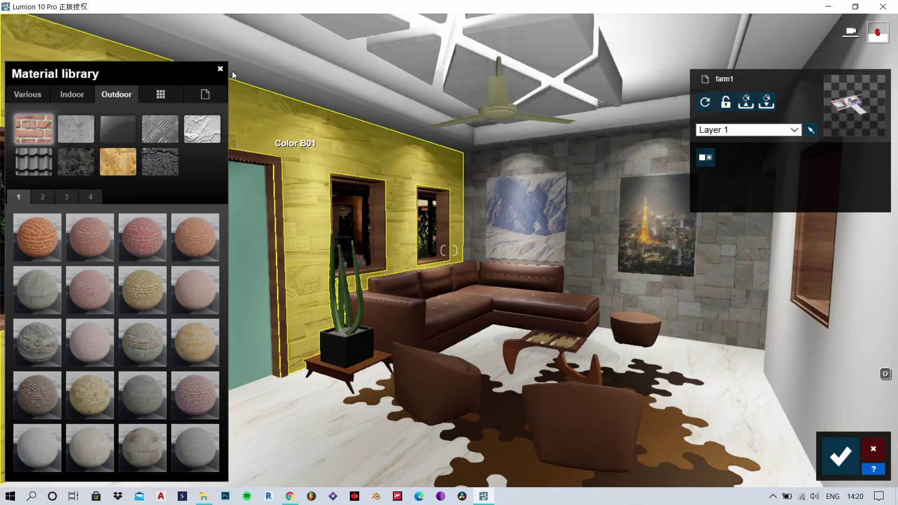
click(220, 69)
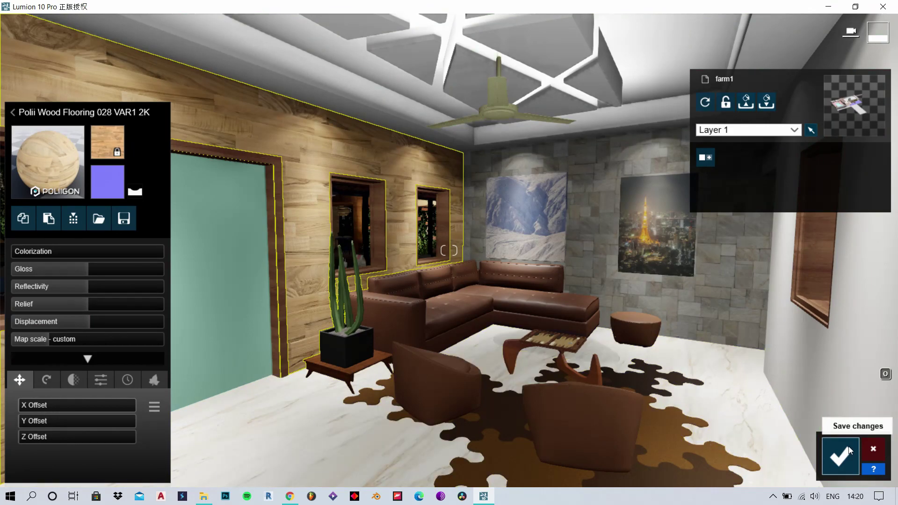
click(849, 450)
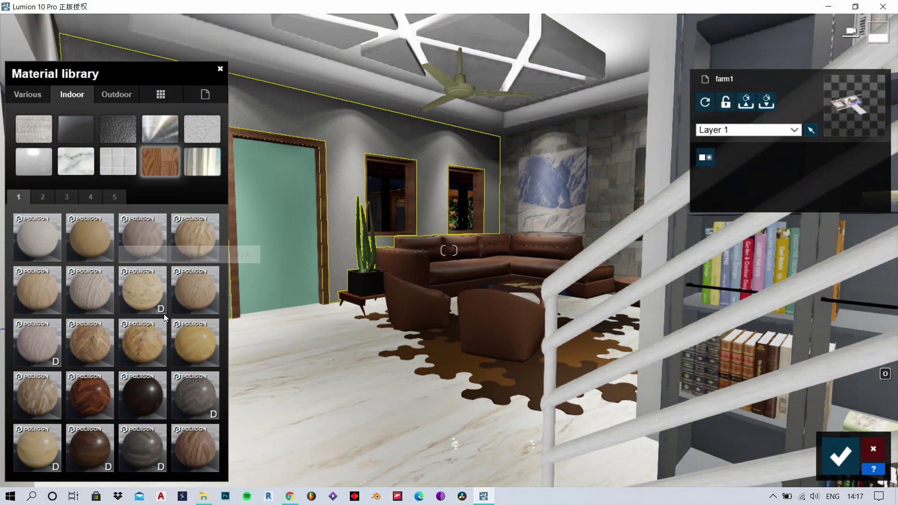
Apply the indoor wood material Polii Wood Flooring 028 VAR1 2K to the living room's door wall and open its settings
click(140, 303)
right_drag(385, 291, 94, 400)
key(w)
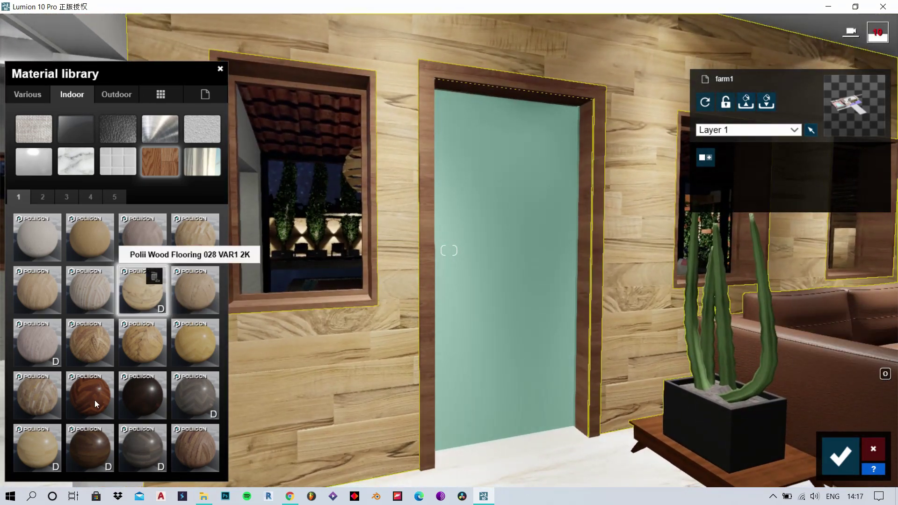
click(154, 299)
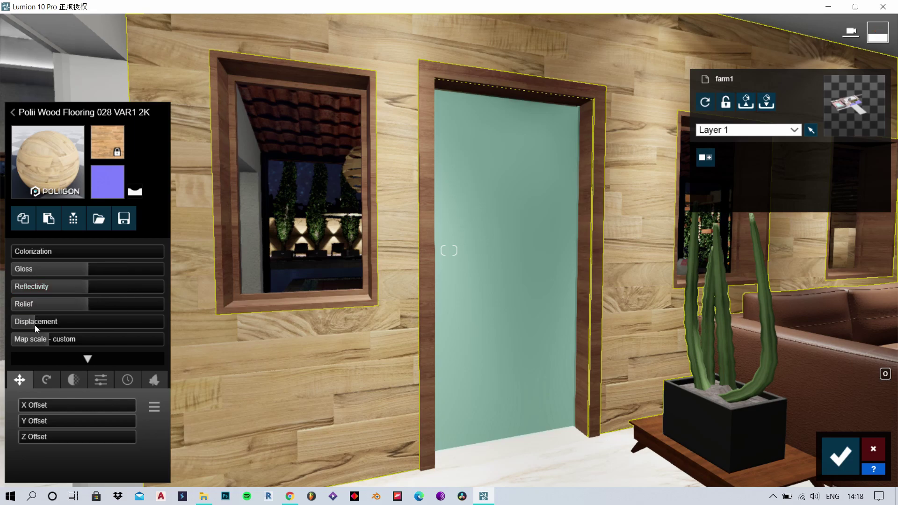
Set the wooden door wall material's displacement to 0.8 while checking the wall up close, and save the materials
drag(35, 324, 106, 325)
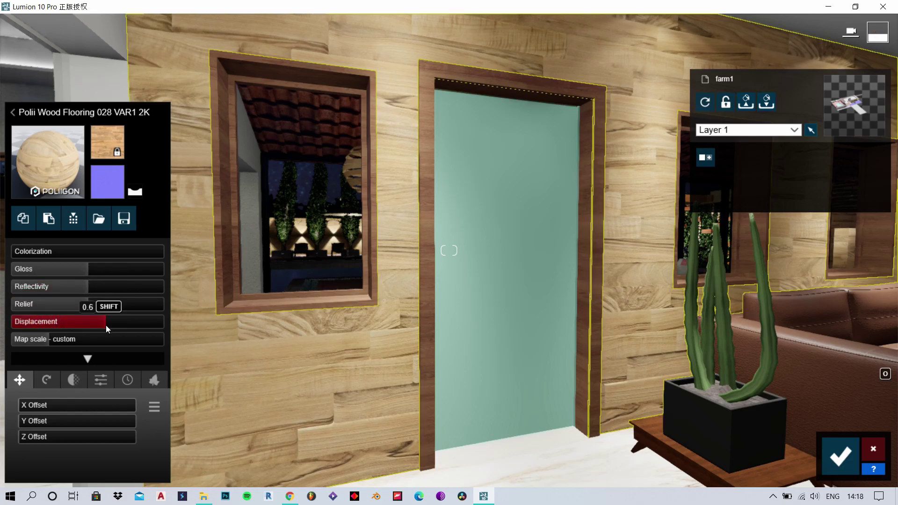
key(a)
right_drag(403, 343, 495, 342)
key(a)
right_drag(449, 250, 489, 251)
key(d)
drag(77, 327, 85, 321)
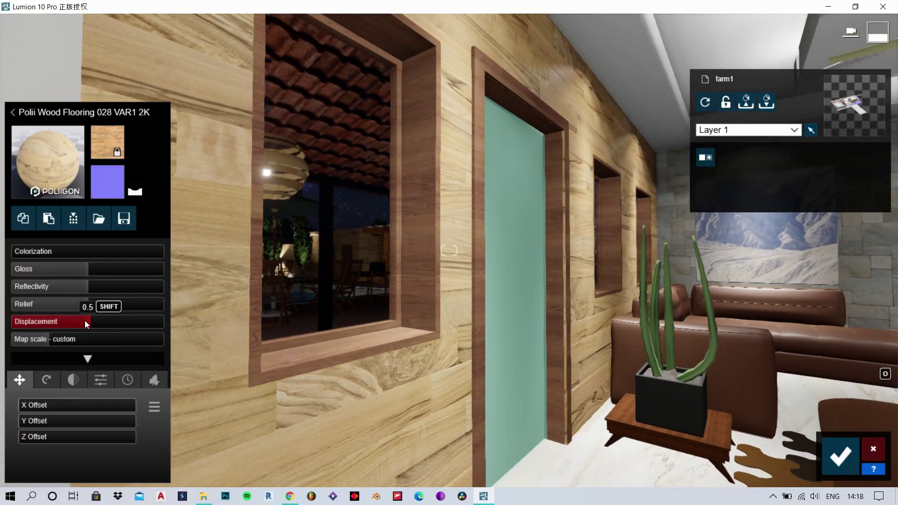
drag(166, 347, 117, 361)
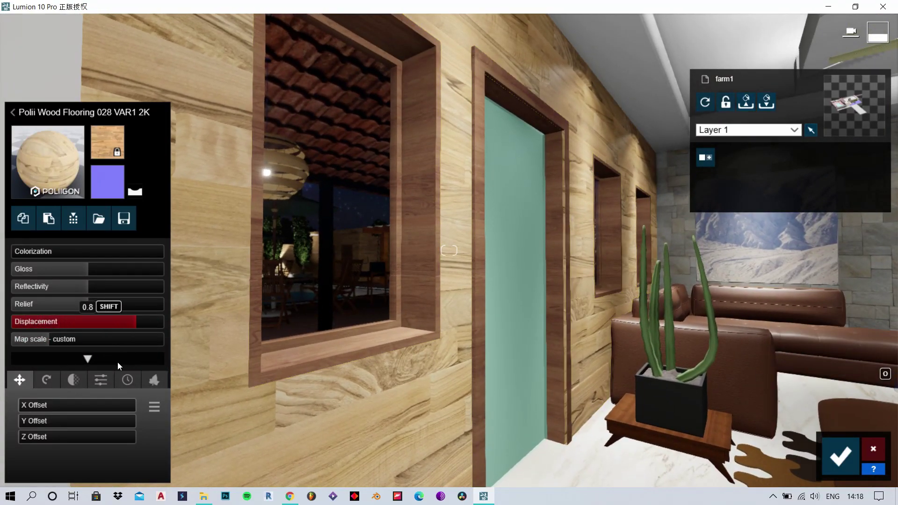
click(849, 454)
Preview the wooden door wall in Photo mode and return to Build mode
click(874, 402)
click(616, 186)
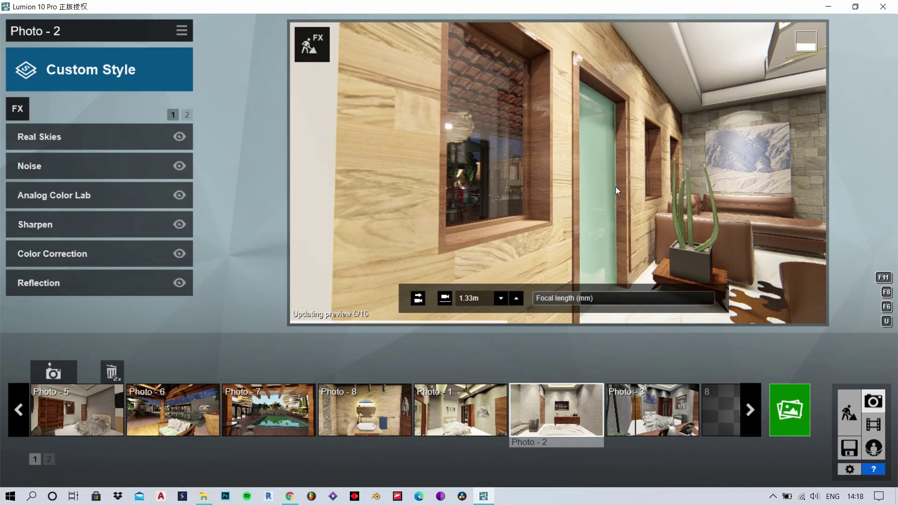
mouse_move(615, 207)
right_down()
mouse_move(665, 208)
mouse_move(615, 207)
right_up()
click(848, 412)
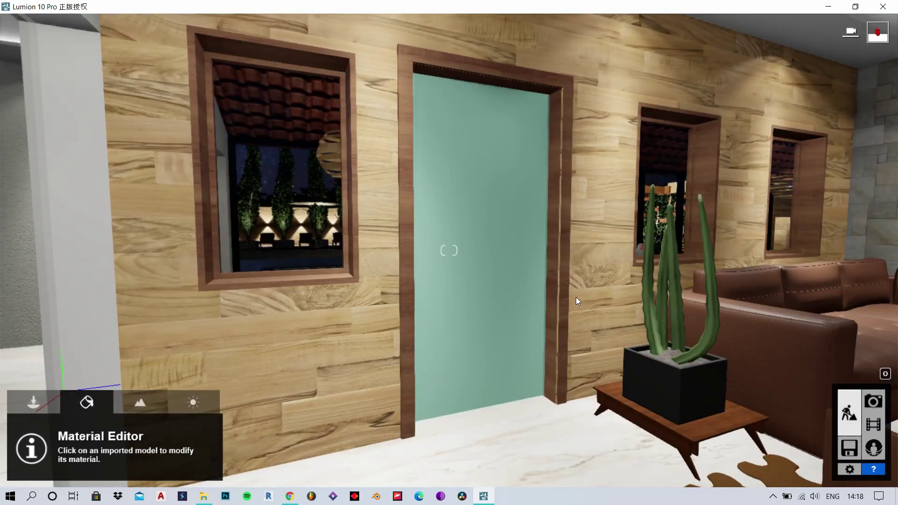
Try further indoor wood materials on the door wall, then apply the indoor plaster Polii Stucco 04 2k
click(358, 321)
click(66, 146)
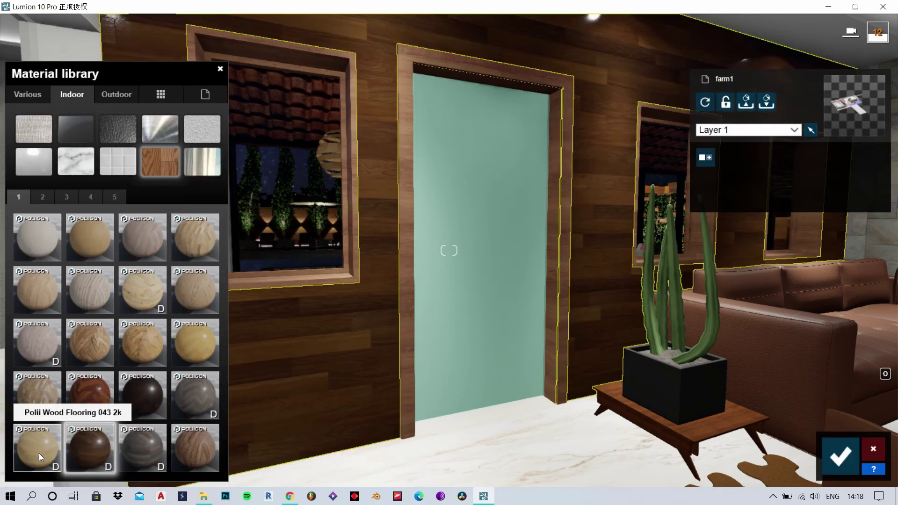
click(44, 197)
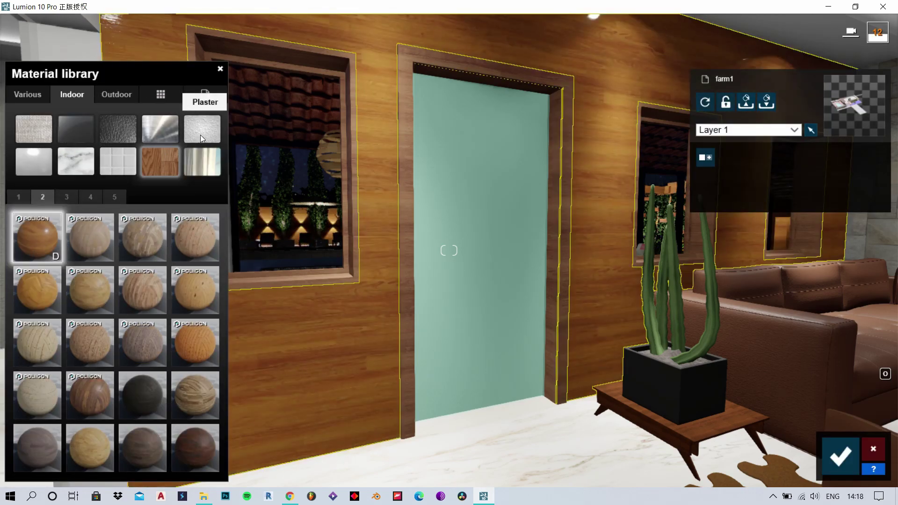
click(202, 131)
click(43, 197)
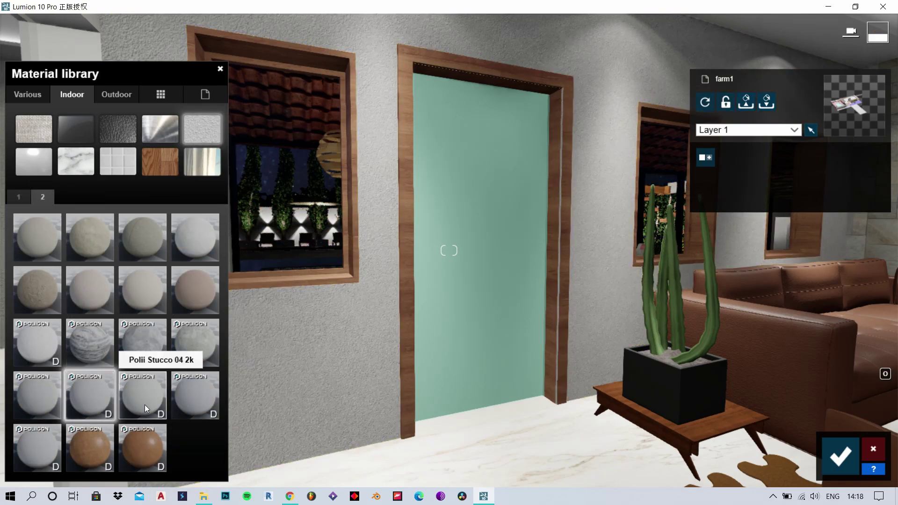
click(145, 405)
Raise the Polii Stucco 04 2k displacement to 1.0, vary it again, and examine the door wall's surface
right_drag(449, 250, 421, 285)
key(w)
key(w)
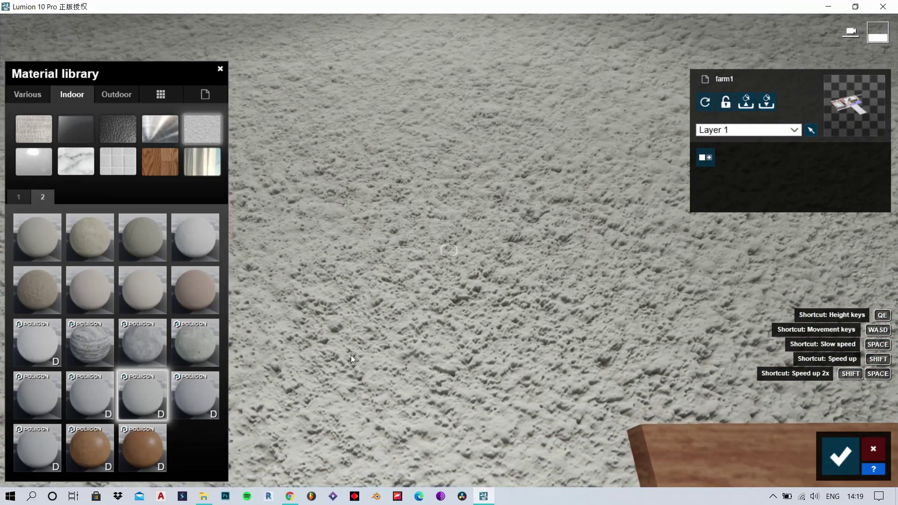
click(153, 402)
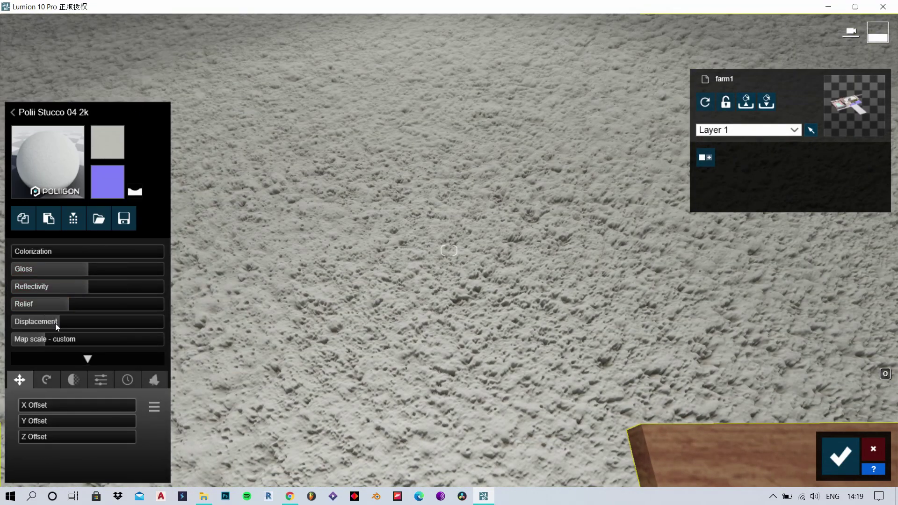
drag(55, 324, 222, 351)
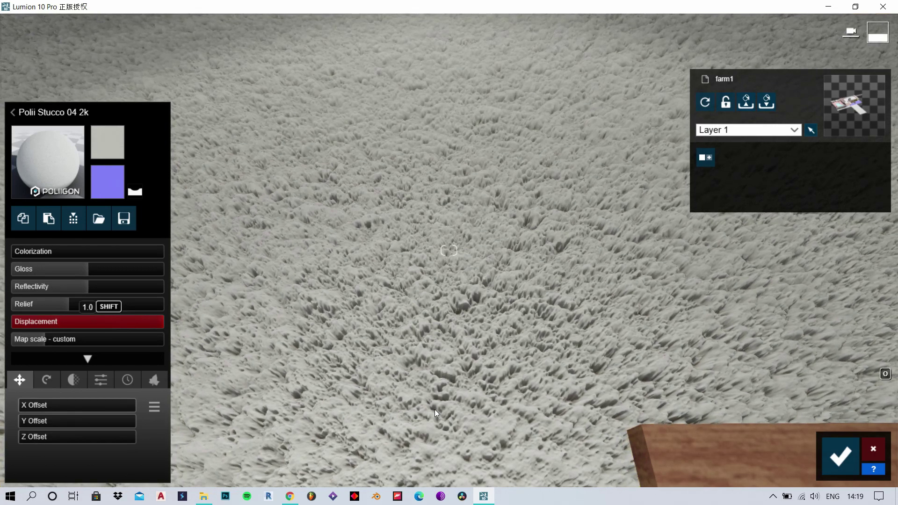
drag(434, 409, 478, 408)
drag(11, 321, 95, 363)
key(s)
key(s)
right_drag(449, 250, 508, 417)
right_drag(448, 338, 674, 304)
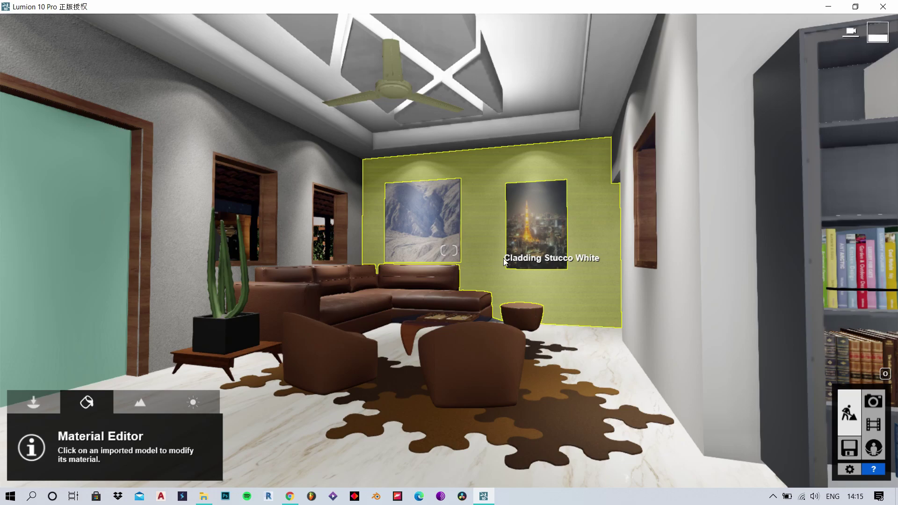
Replace the stucco on the living room wall behind the sofa with the Standard custom material
click(503, 258)
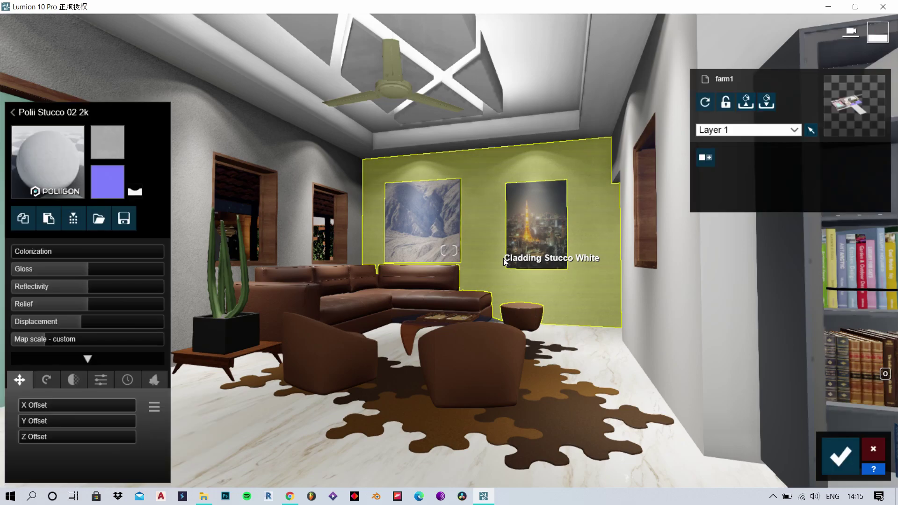
click(108, 143)
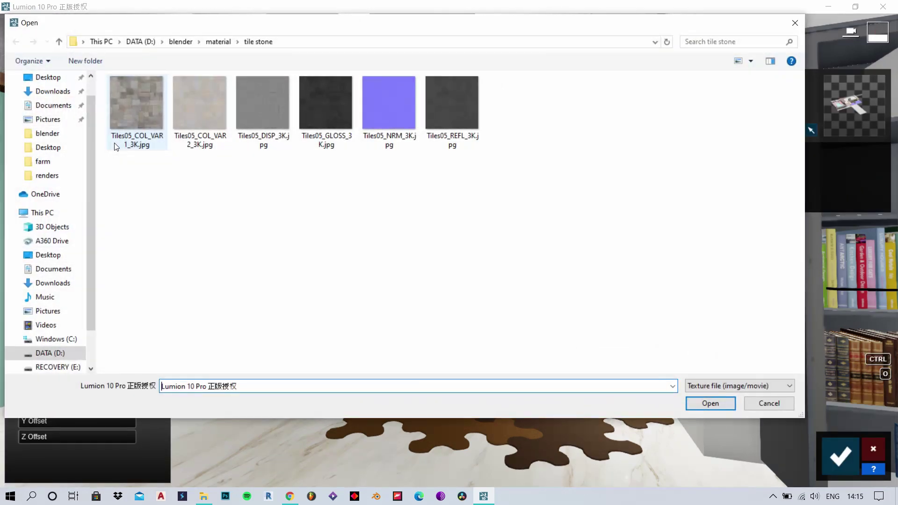
click(769, 403)
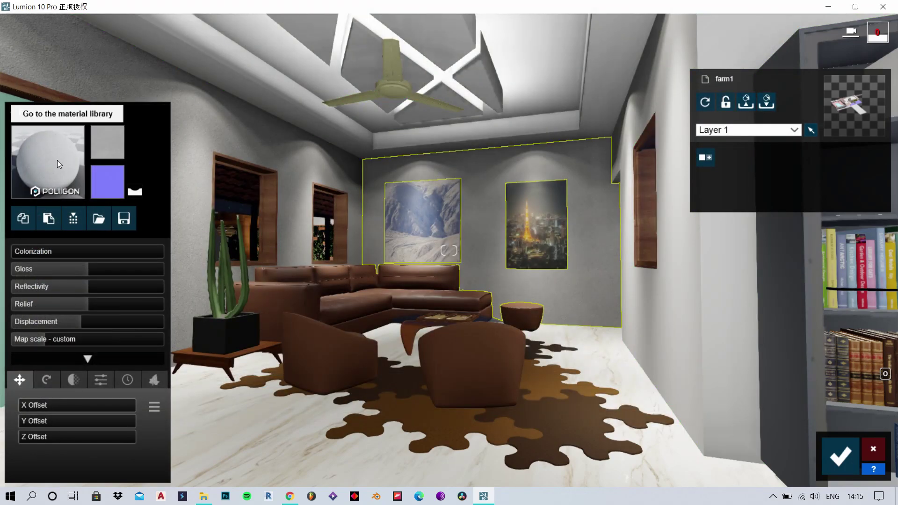
click(54, 156)
click(204, 93)
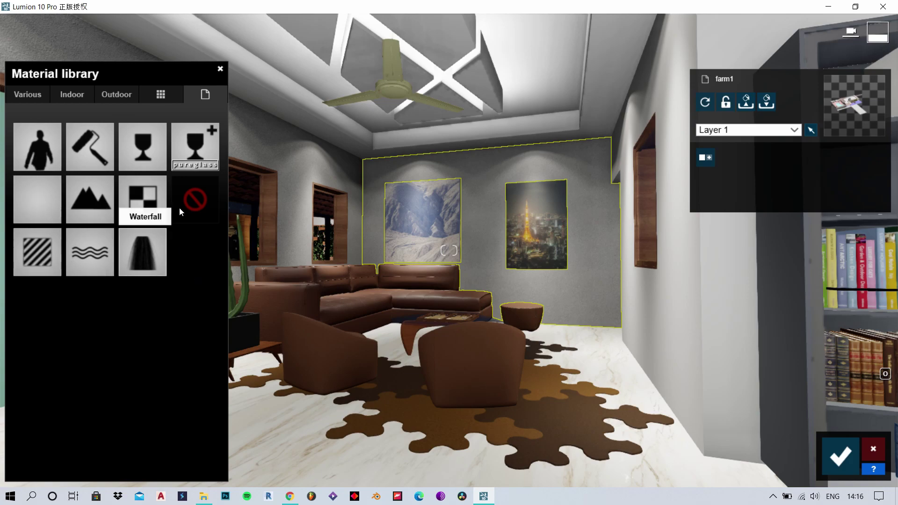
click(57, 247)
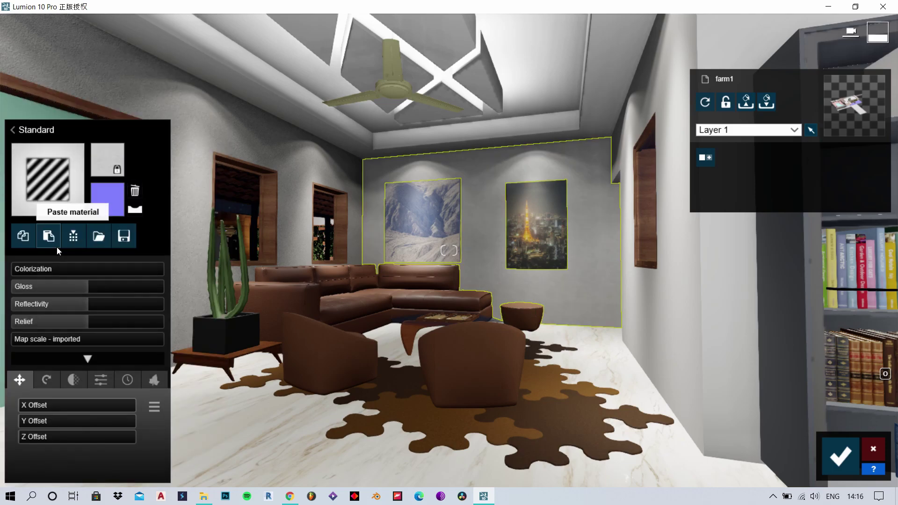
Load Tiles05_COL_VAR1_3K.jpg as the sofa wall material's color map and Tiles05_NRM_3K.jpg as its normal map
click(111, 161)
click(147, 103)
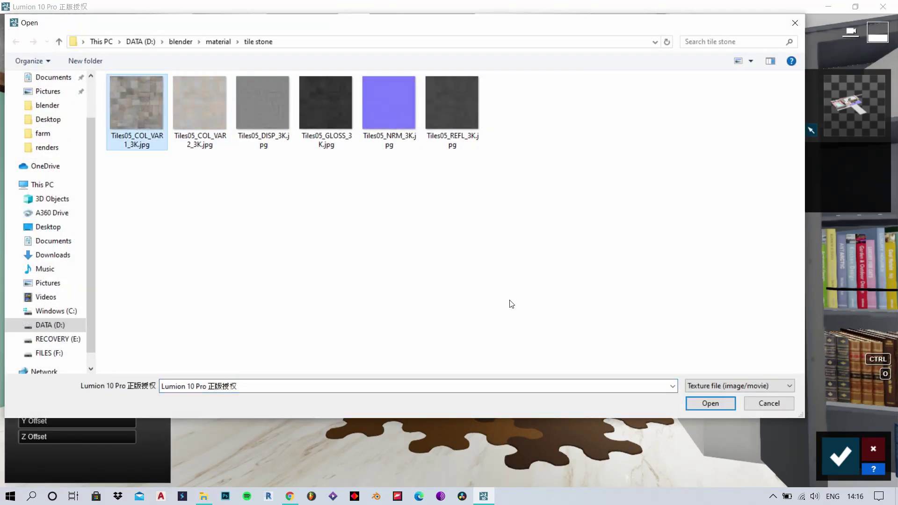
click(707, 404)
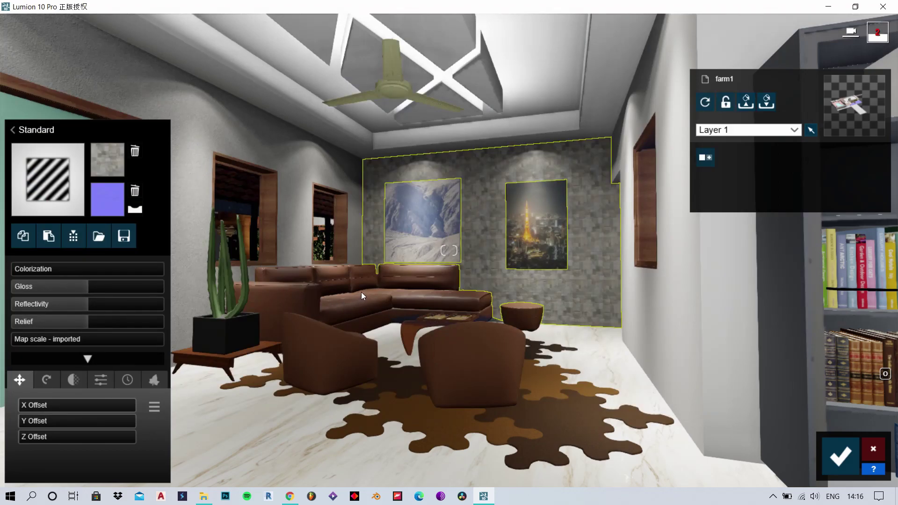
key(w)
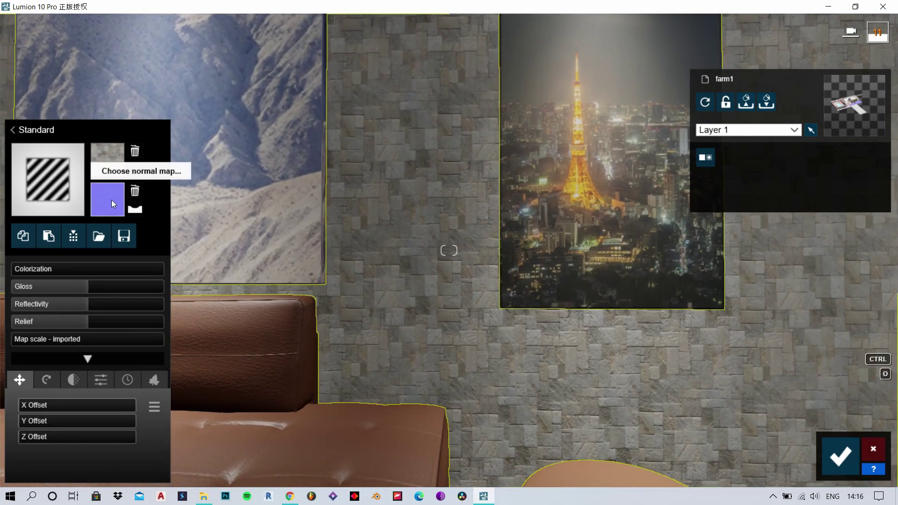
click(111, 200)
click(408, 110)
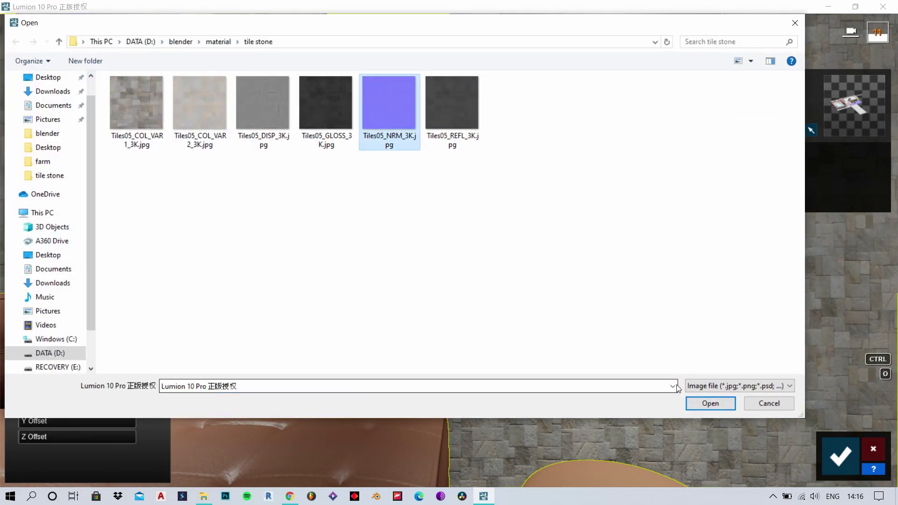
click(709, 403)
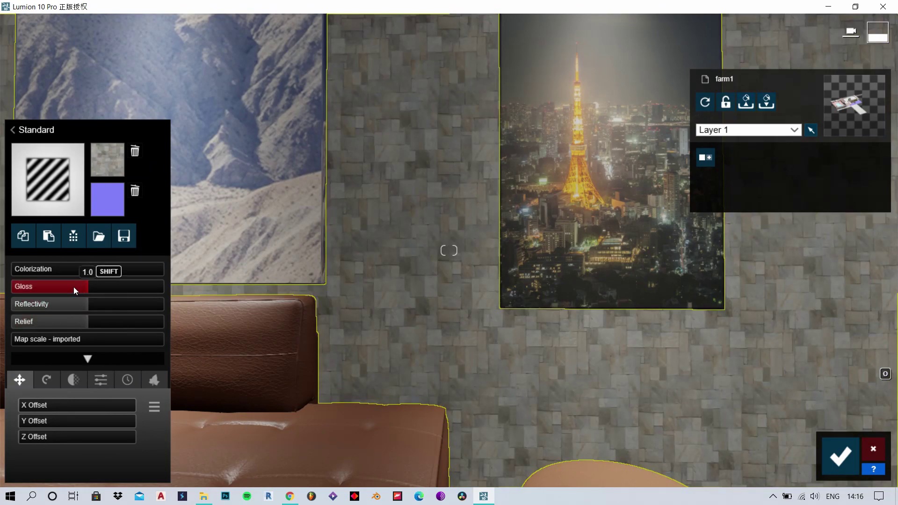
Reduce the tile stone wall's gloss and reflectivity, set a custom map scale with larger stones, and save the changes
drag(74, 287, 67, 307)
click(90, 324)
click(38, 342)
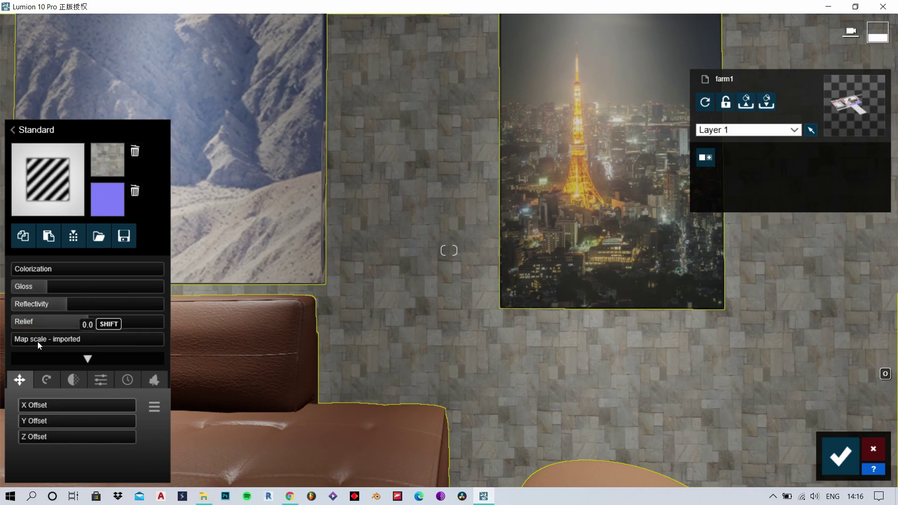
drag(36, 344, 48, 344)
key(s)
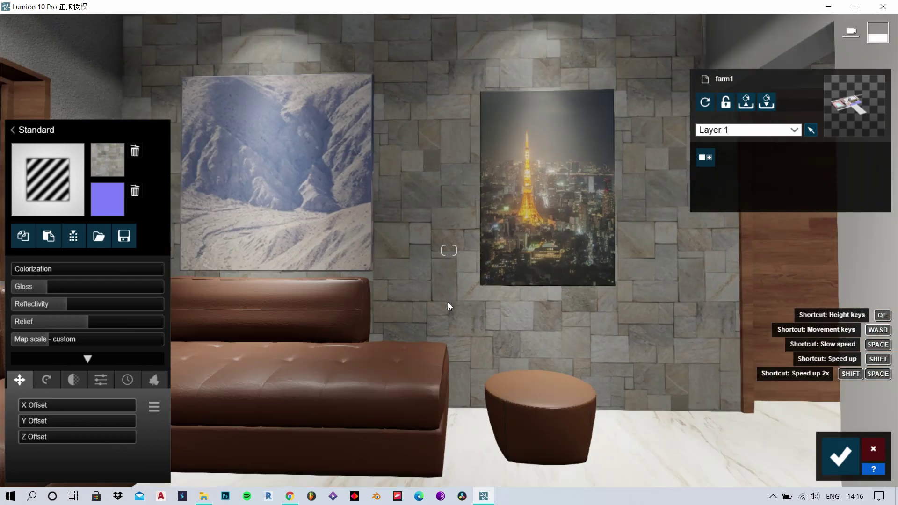
key(w)
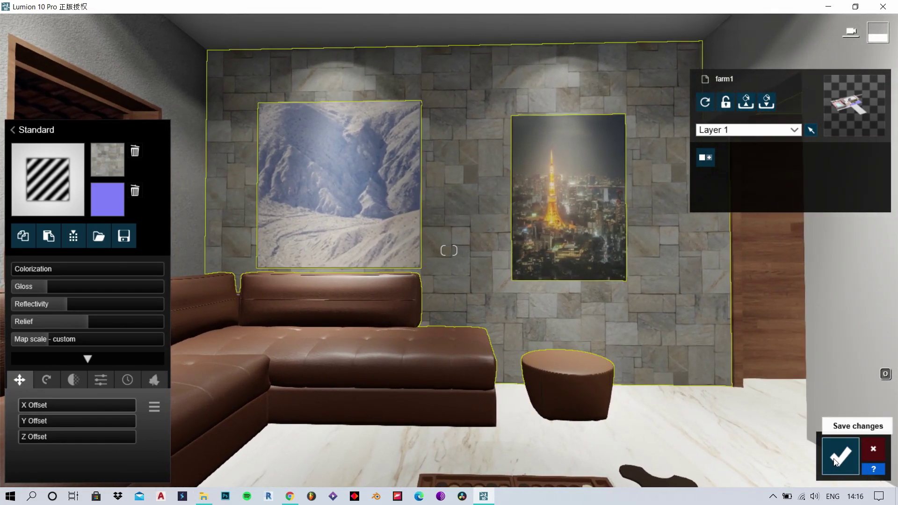
click(838, 456)
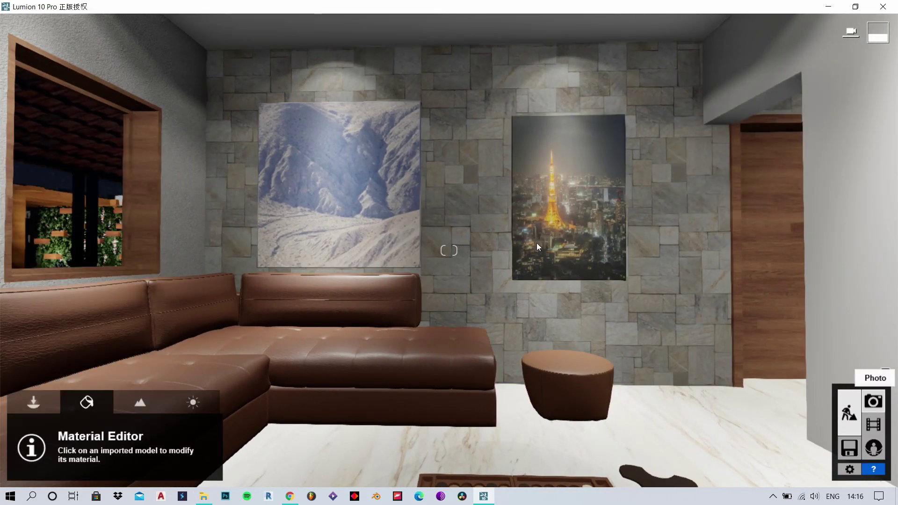
Preview the tile stone wall behind the sofa in Photo mode from farther back
click(873, 401)
right_drag(551, 147, 566, 148)
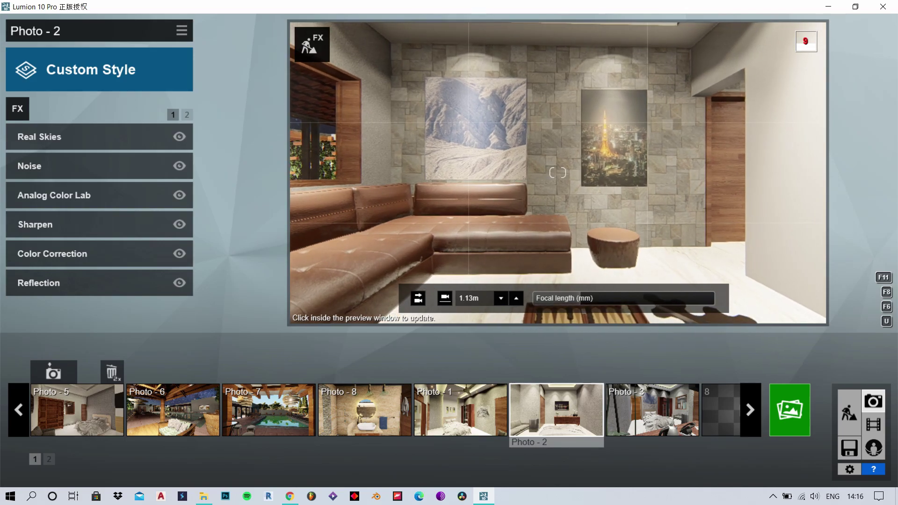
key(s)
click(551, 148)
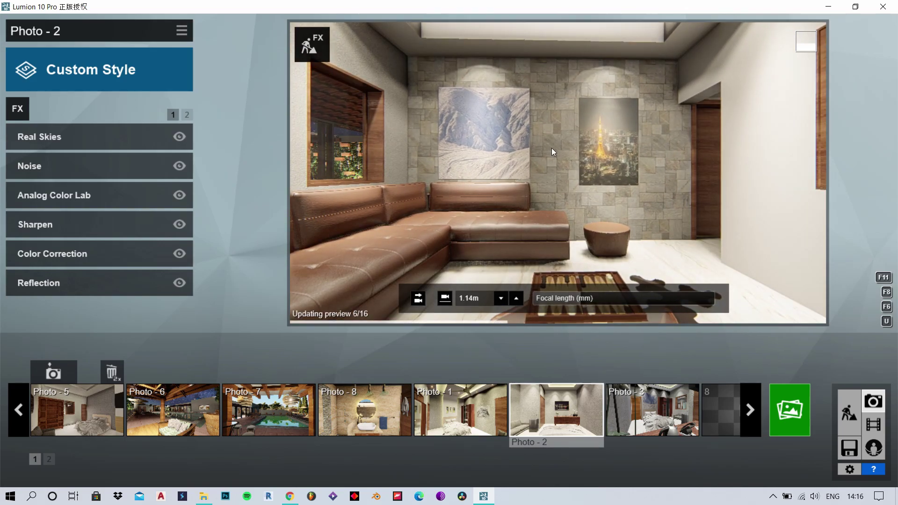